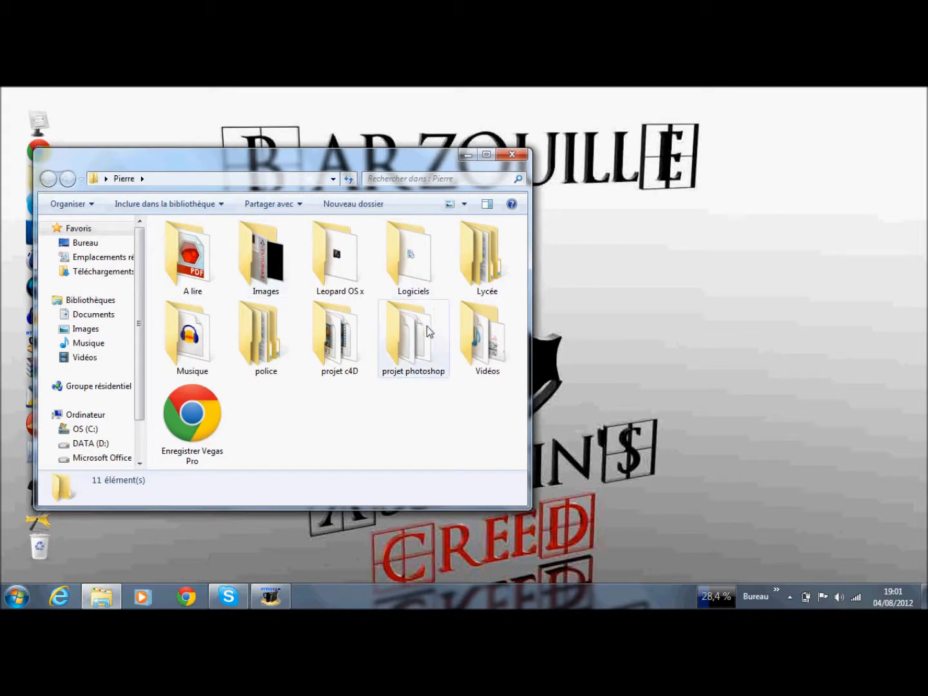
# - Preview the "tuto dynamique" video from the "projet c4D" folder and close both the video and the folder
pyautogui.doubleClick(334, 335)
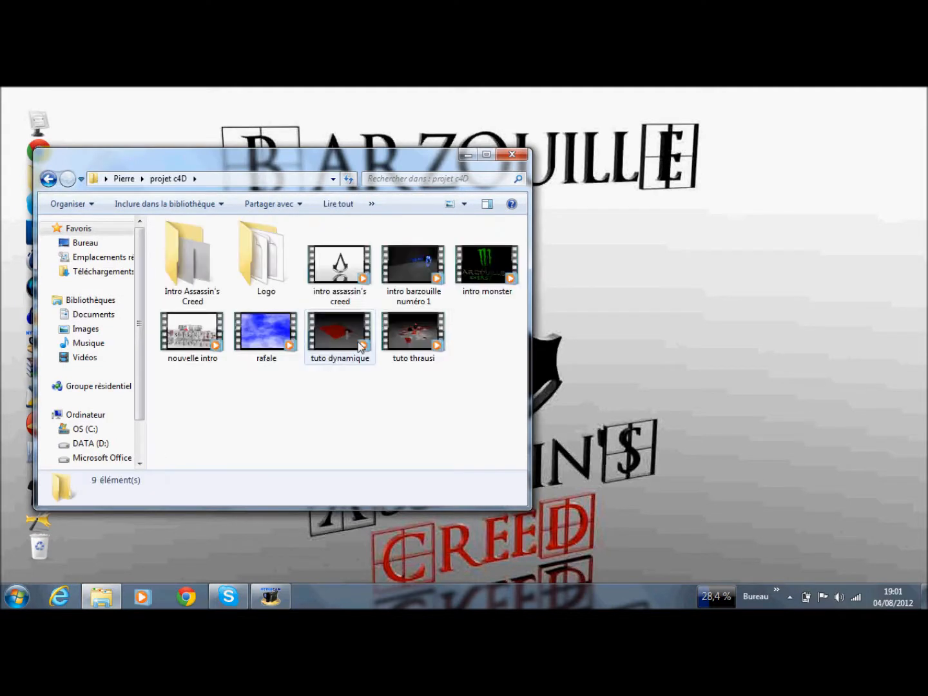
pyautogui.doubleClick(334, 334)
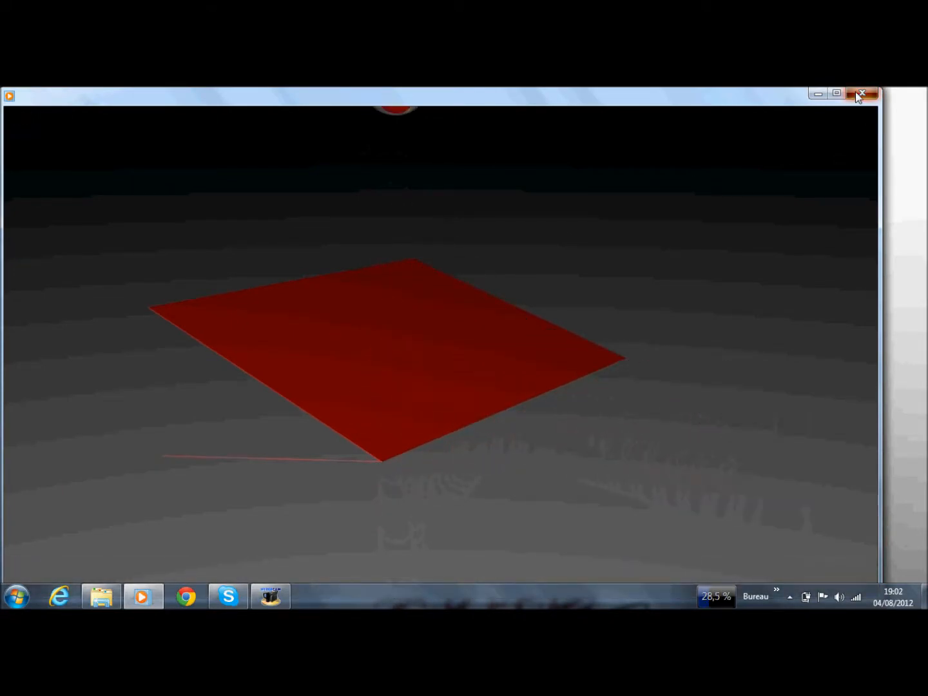
pyautogui.click(855, 91)
pyautogui.click(515, 157)
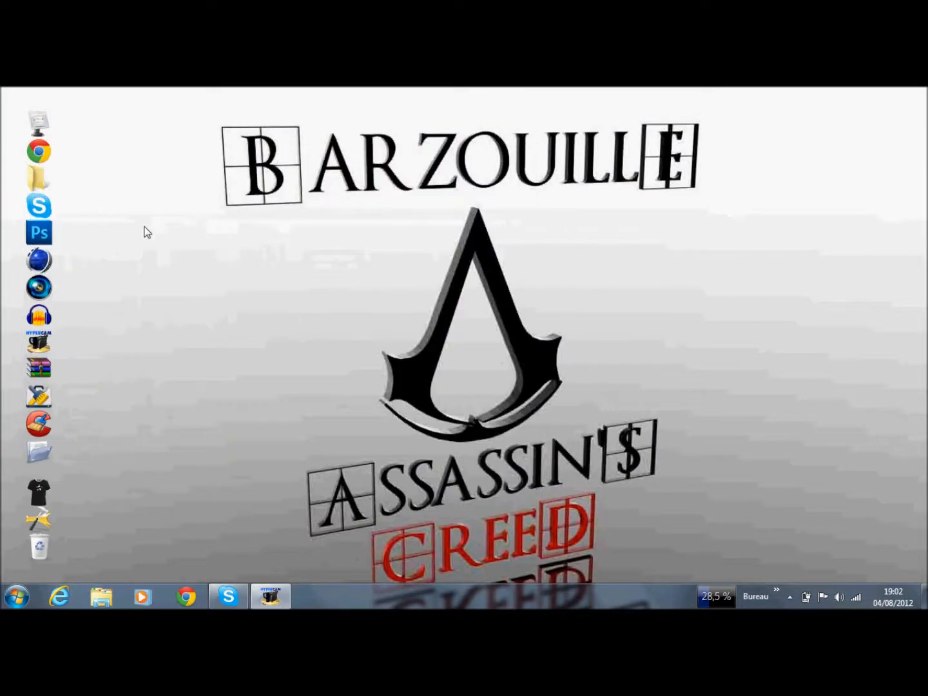
# - Open Cinema 4D, add a floor object (Sol) to the empty scene and leave it deselected
pyautogui.click(50, 264)
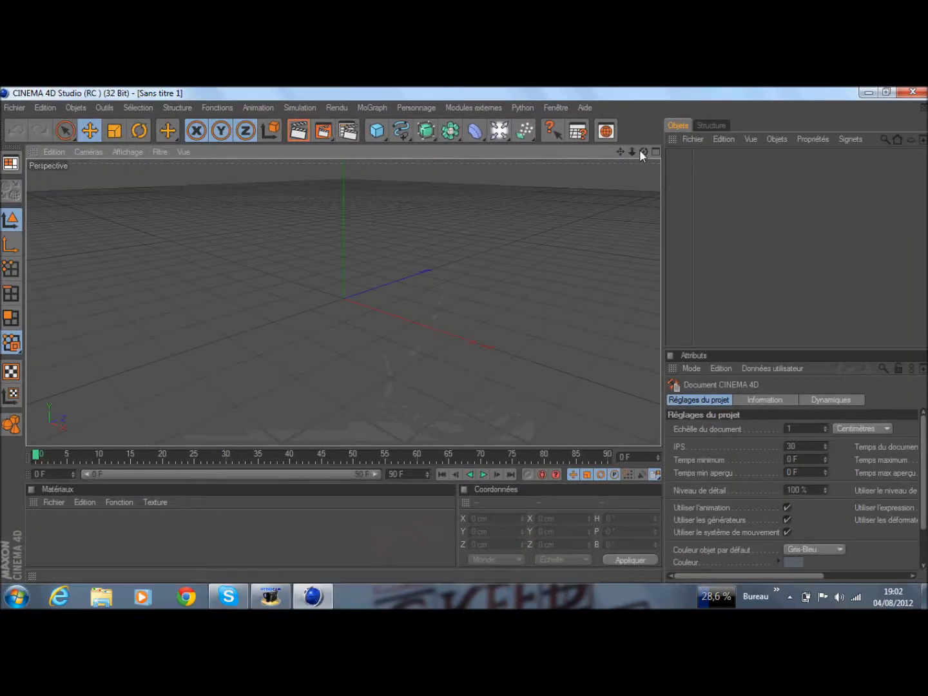
pyautogui.moveTo(642, 151); pyautogui.dragTo(541, 153)
pyautogui.click(502, 132)
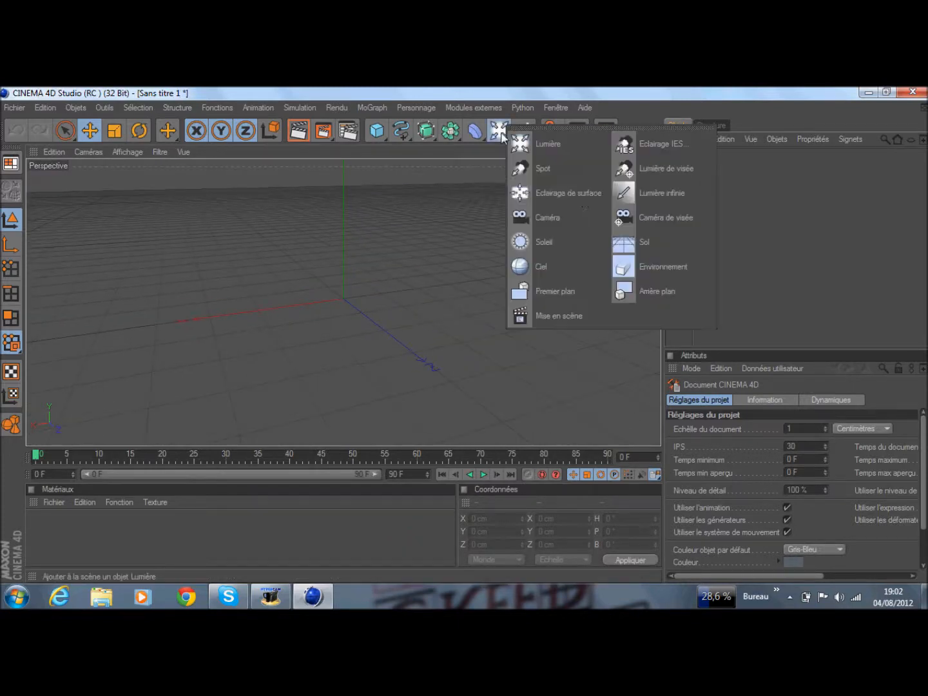
pyautogui.click(623, 227)
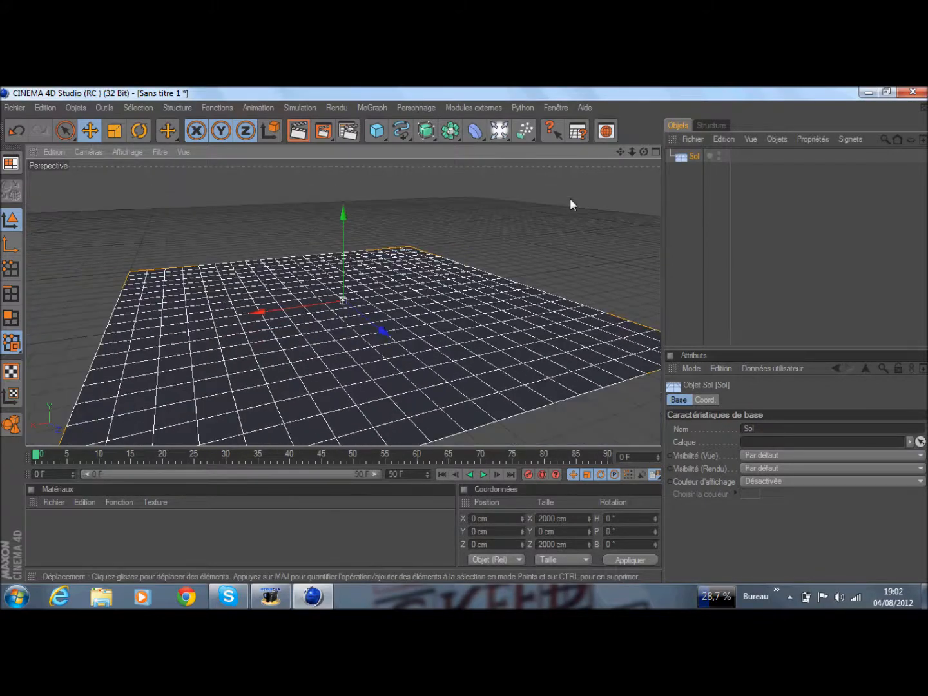
pyautogui.click(710, 220)
# - Add a sphere and raise it above the floor to about 420 cm on the Y axis
pyautogui.click(498, 132)
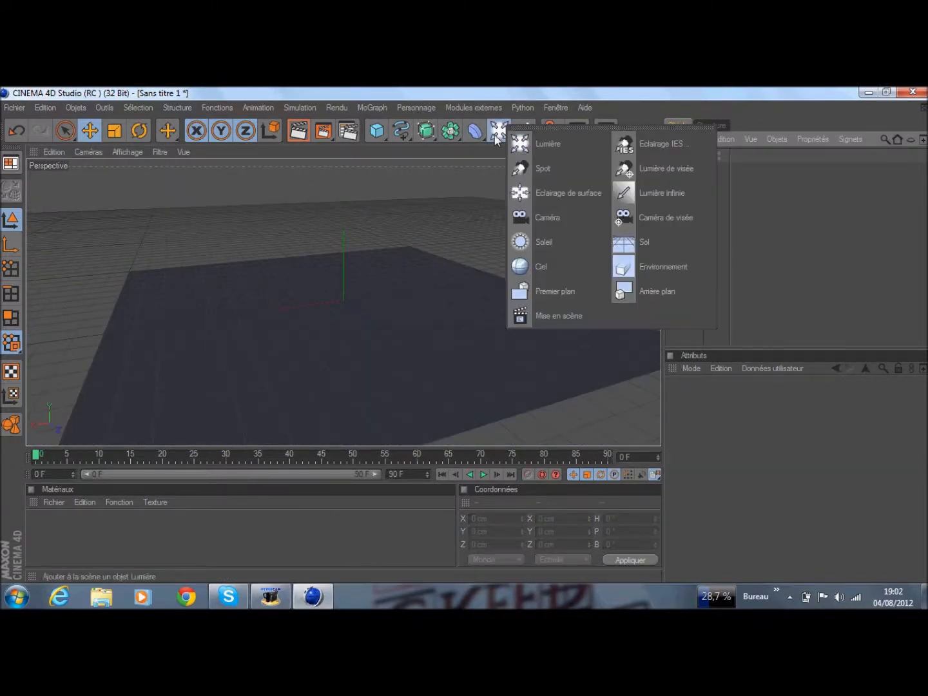
pyautogui.click(376, 132)
pyautogui.click(535, 148)
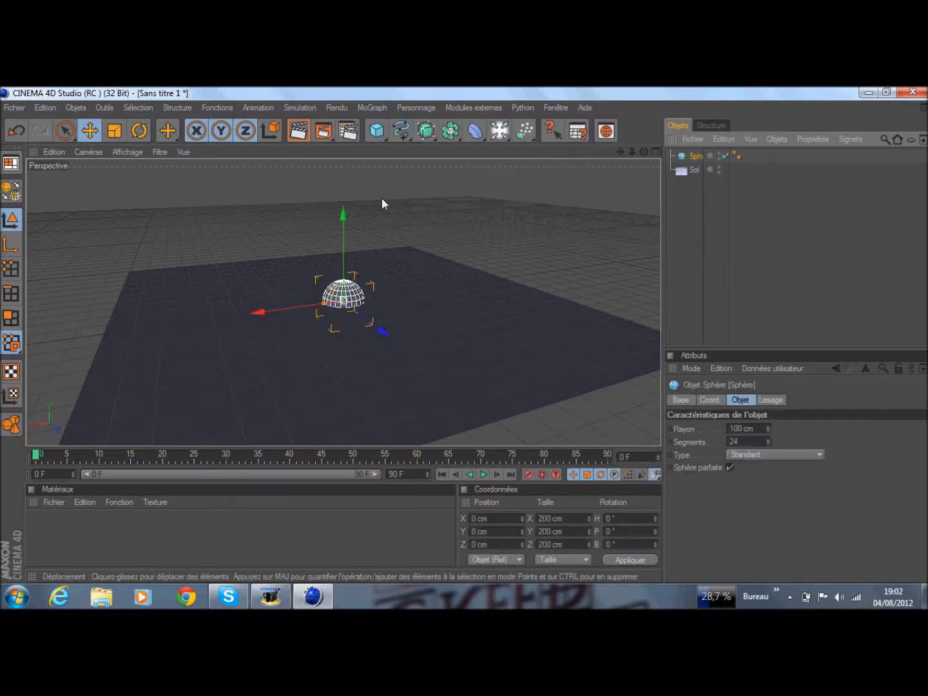
pyautogui.moveTo(343, 267); pyautogui.dragTo(343, 186)
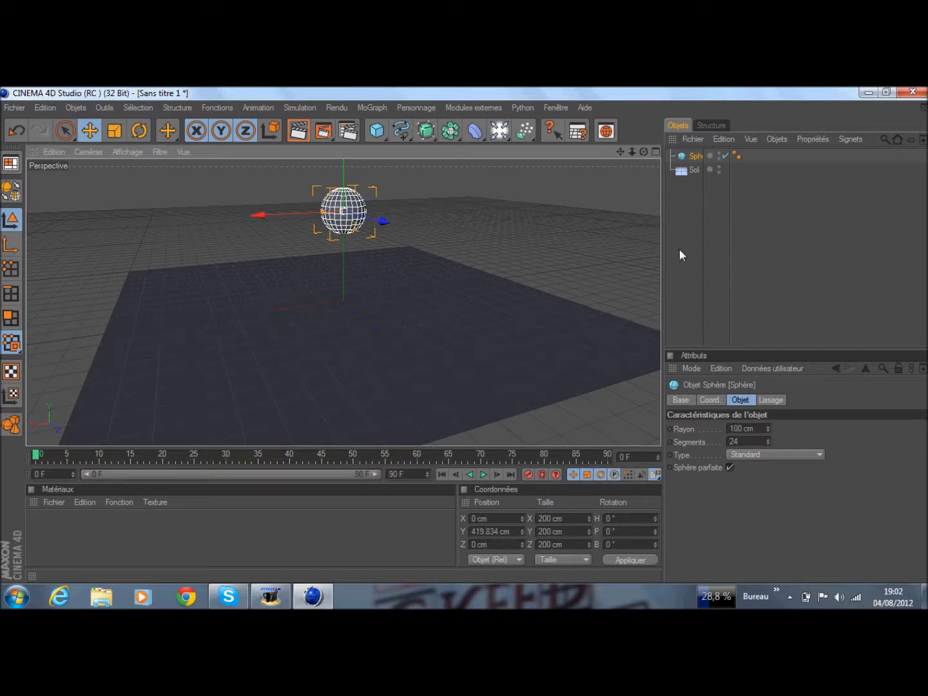
# - Make the sphere a dynamic rigid body (corps rigide), play the simulation to test it and return to the first frame
pyautogui.click(303, 108)
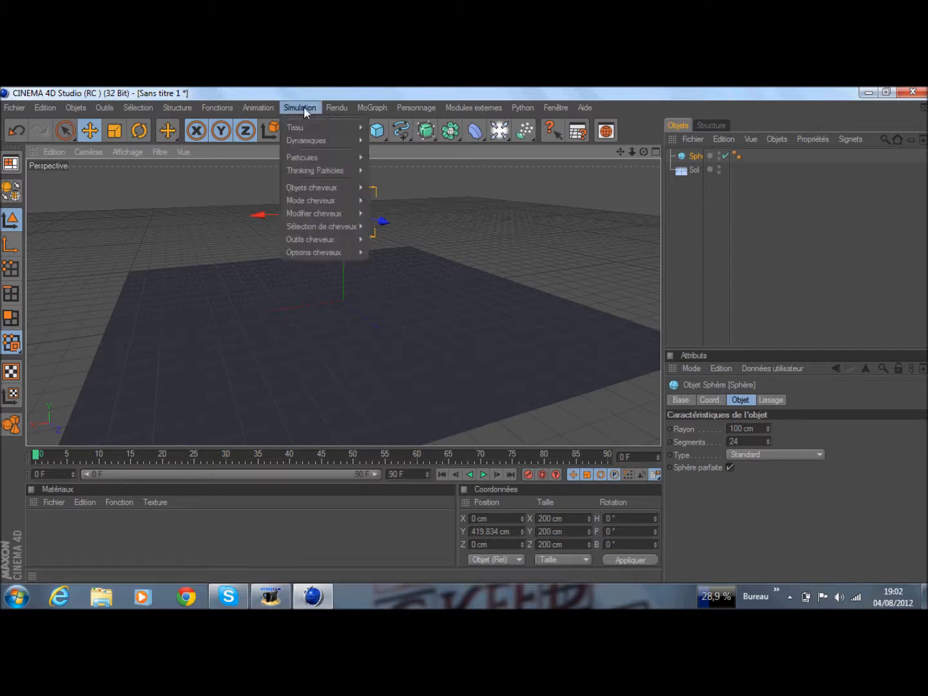
pyautogui.moveTo(321, 141)
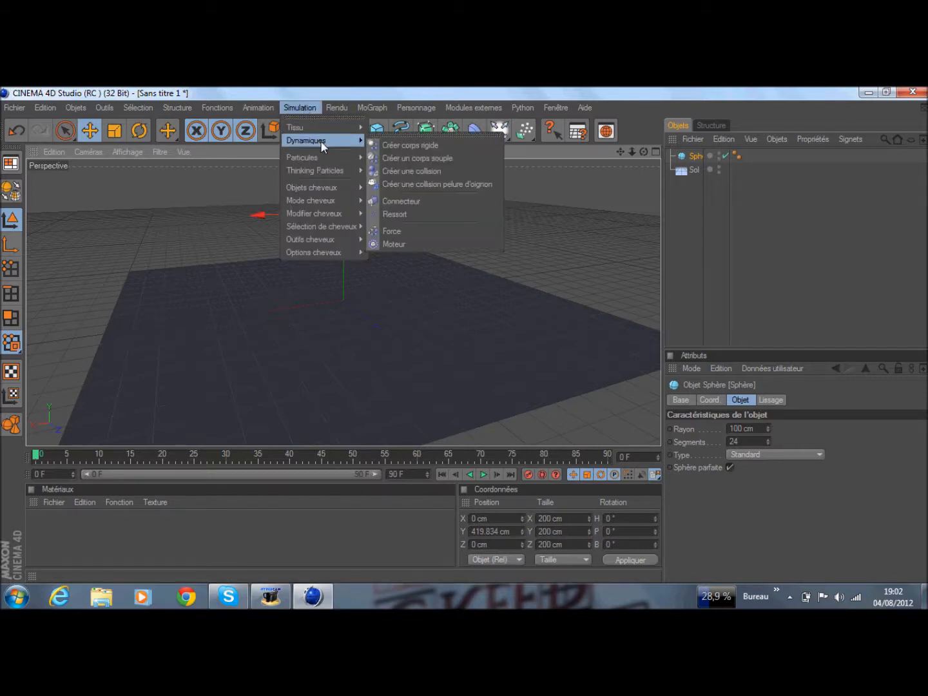
pyautogui.click(453, 145)
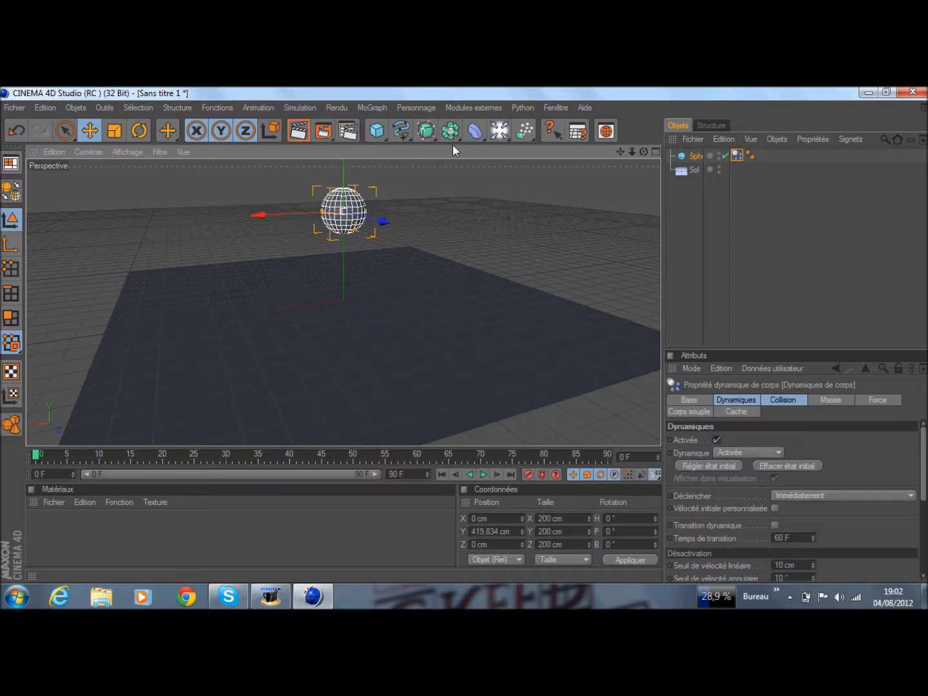
pyautogui.click(485, 474)
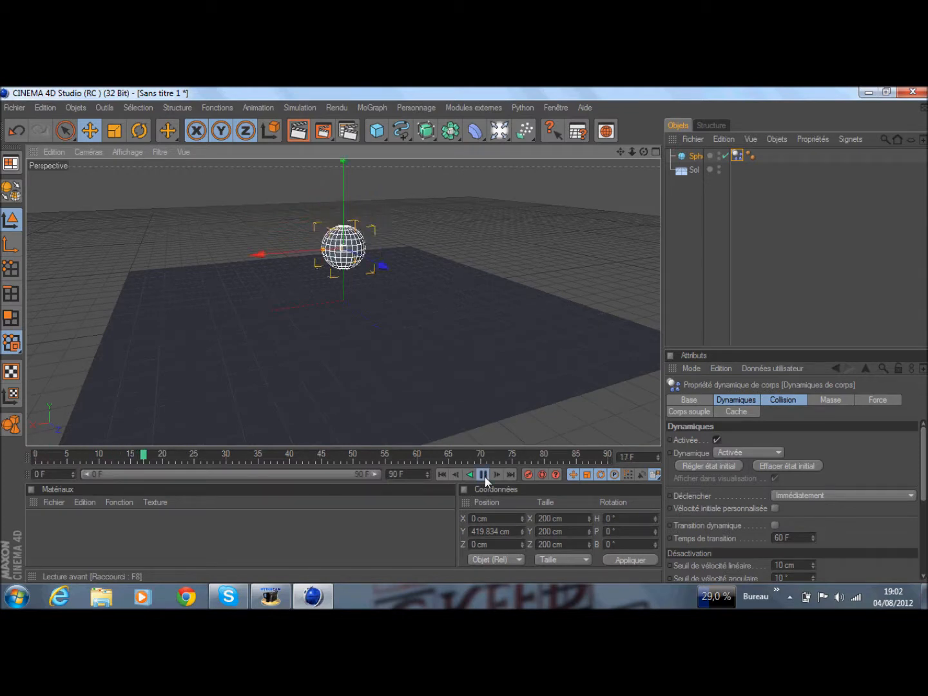
pyautogui.click(441, 475)
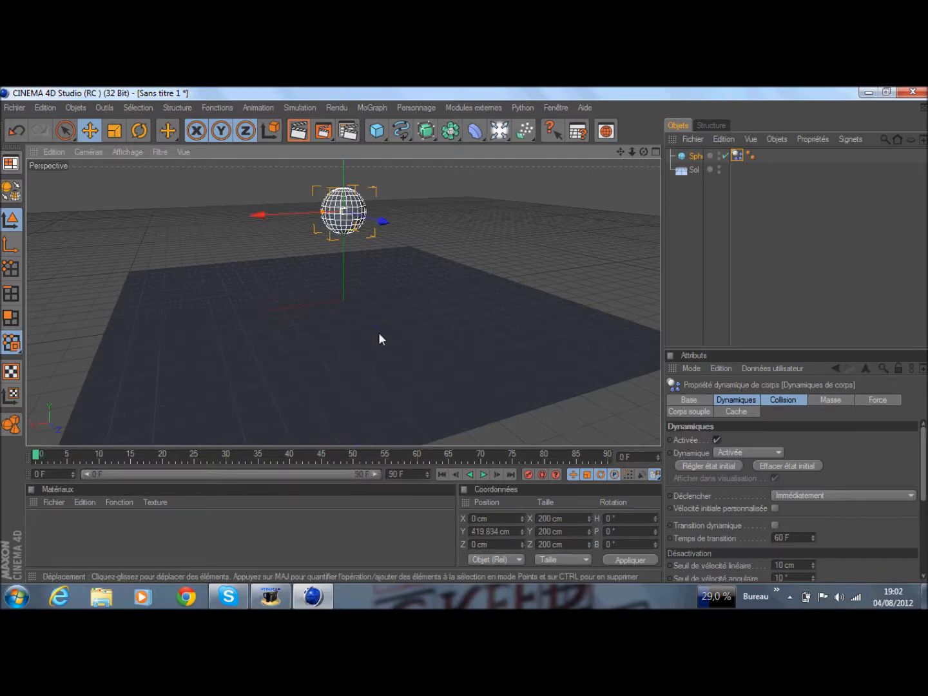
# - Make the floor a collision body (collision), play the simulation to test it and return to the first frame
pyautogui.click(696, 170)
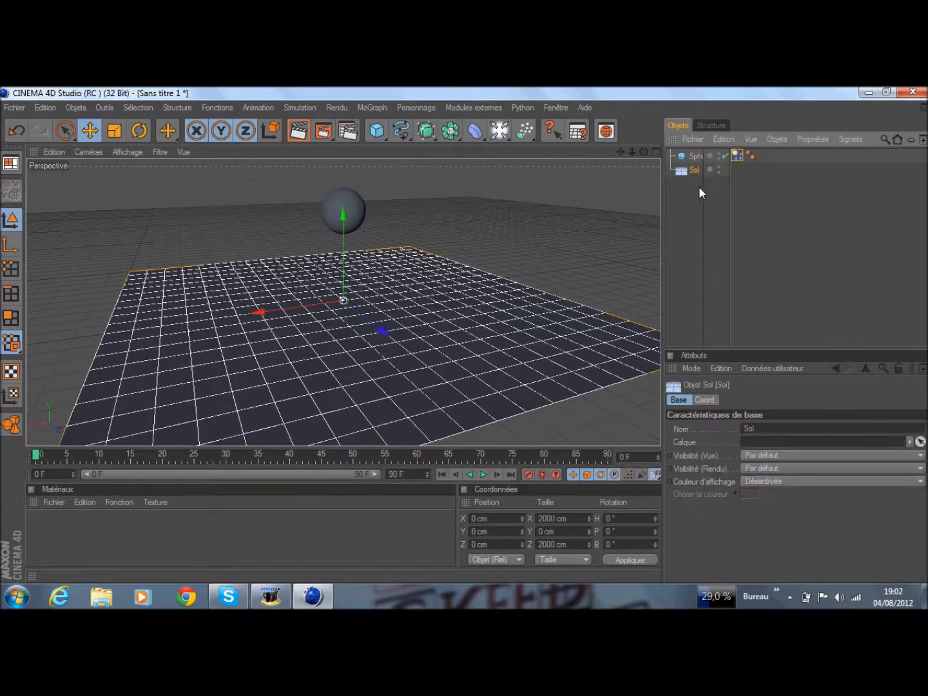
pyautogui.click(306, 108)
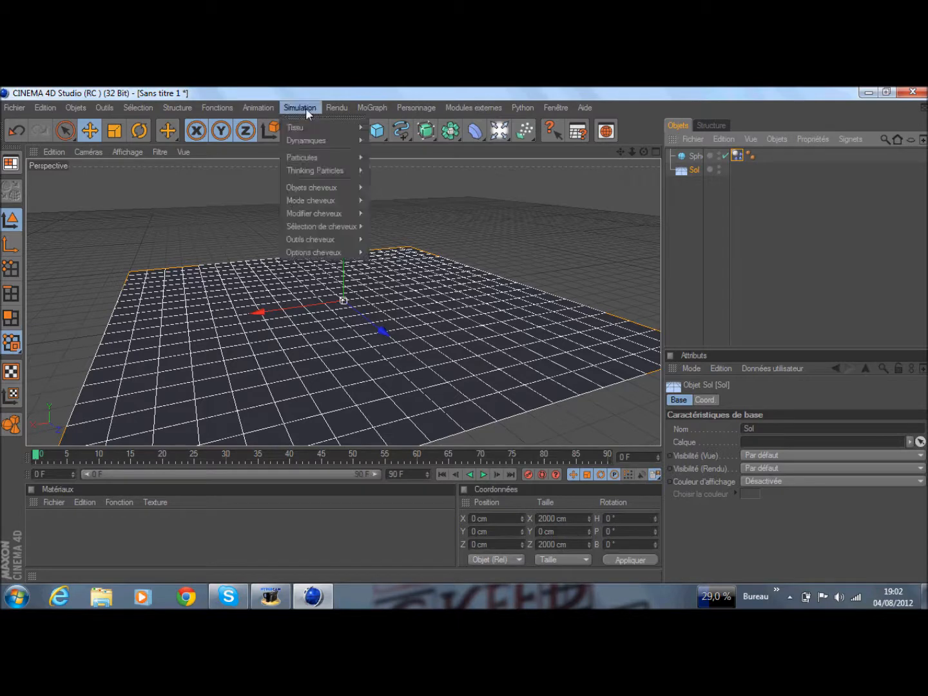
pyautogui.moveTo(322, 143)
pyautogui.click(406, 145)
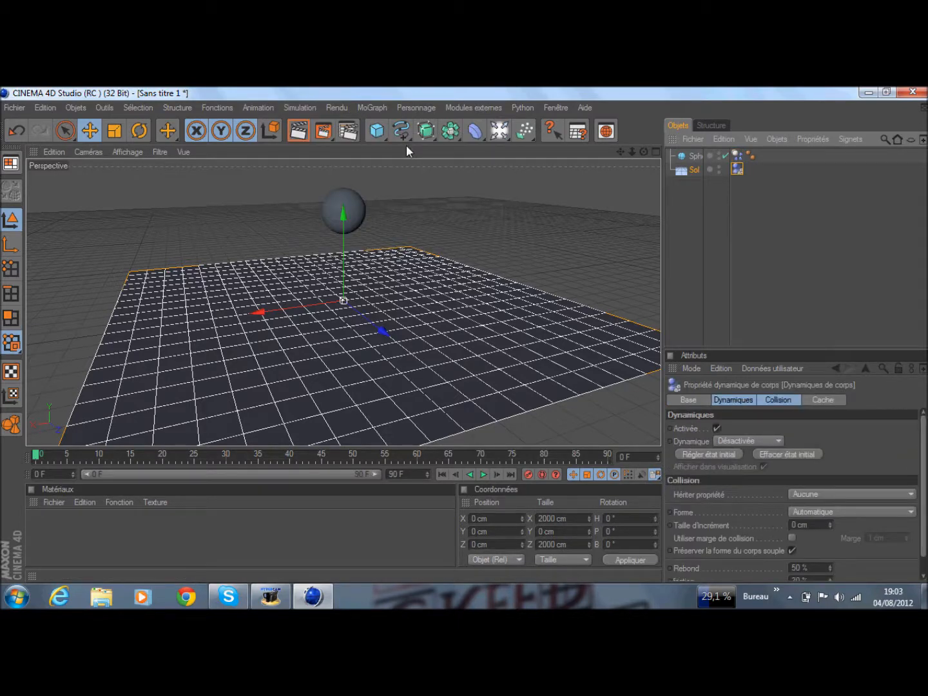
pyautogui.click(484, 474)
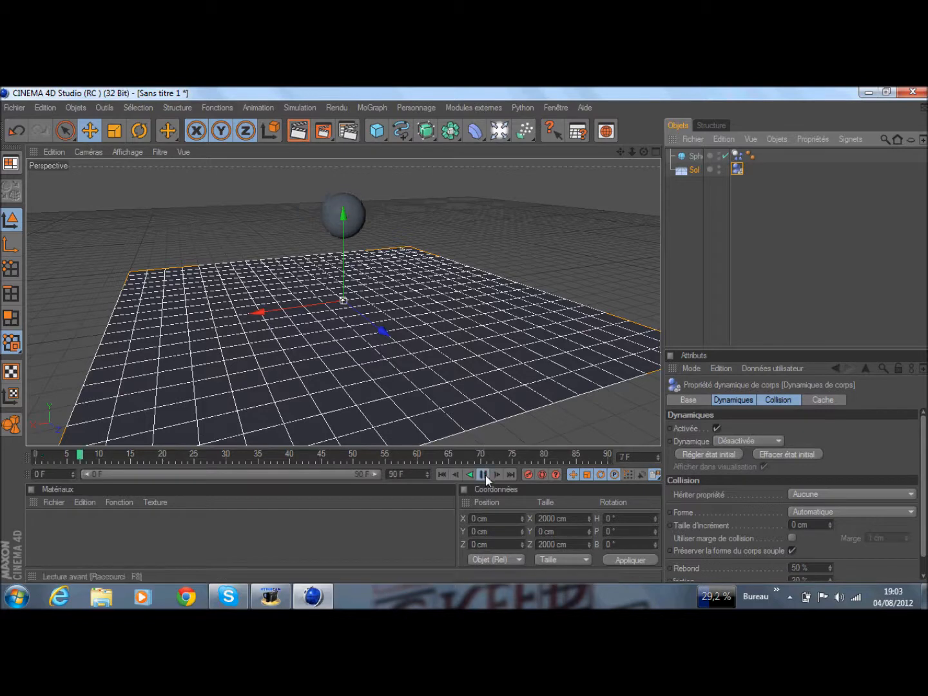
pyautogui.click(484, 473)
pyautogui.click(443, 475)
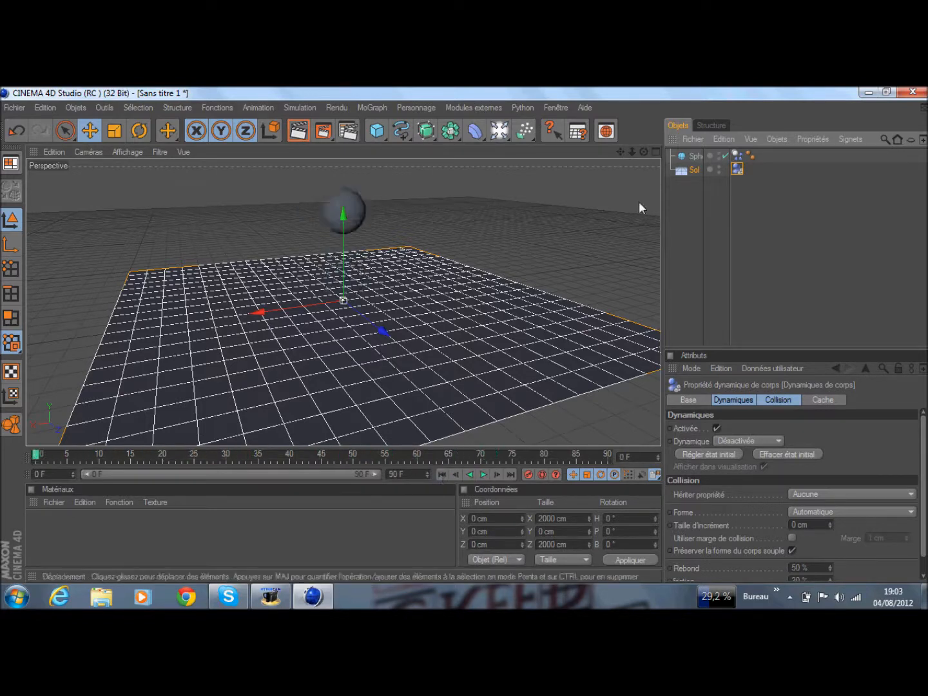
# - Set the bounce (Rebond) in the sphere's body dynamics to 120 % and play the simulation to test it
pyautogui.click(697, 156)
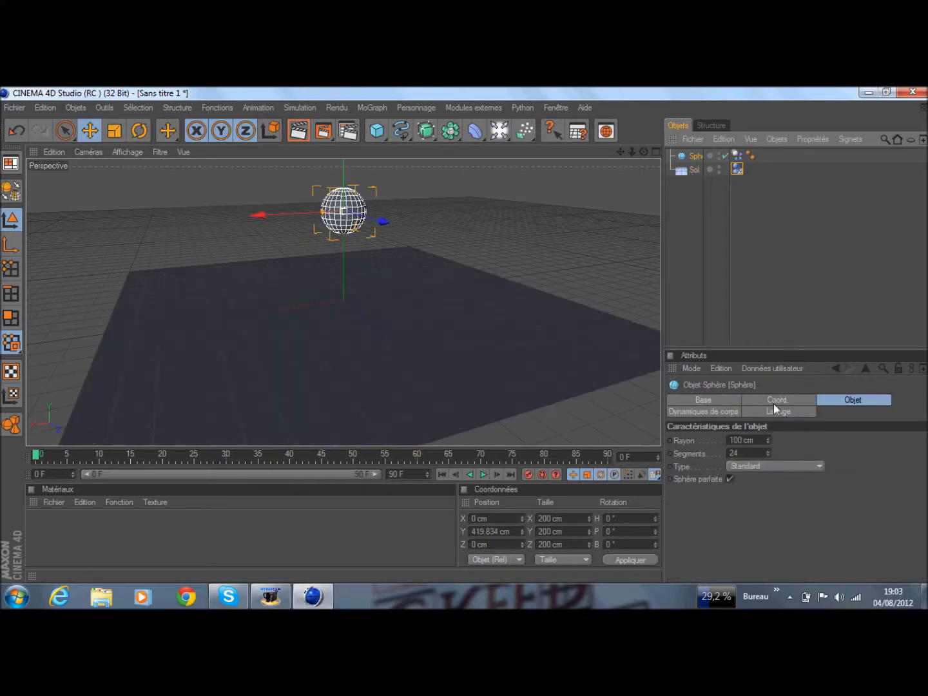
pyautogui.click(704, 411)
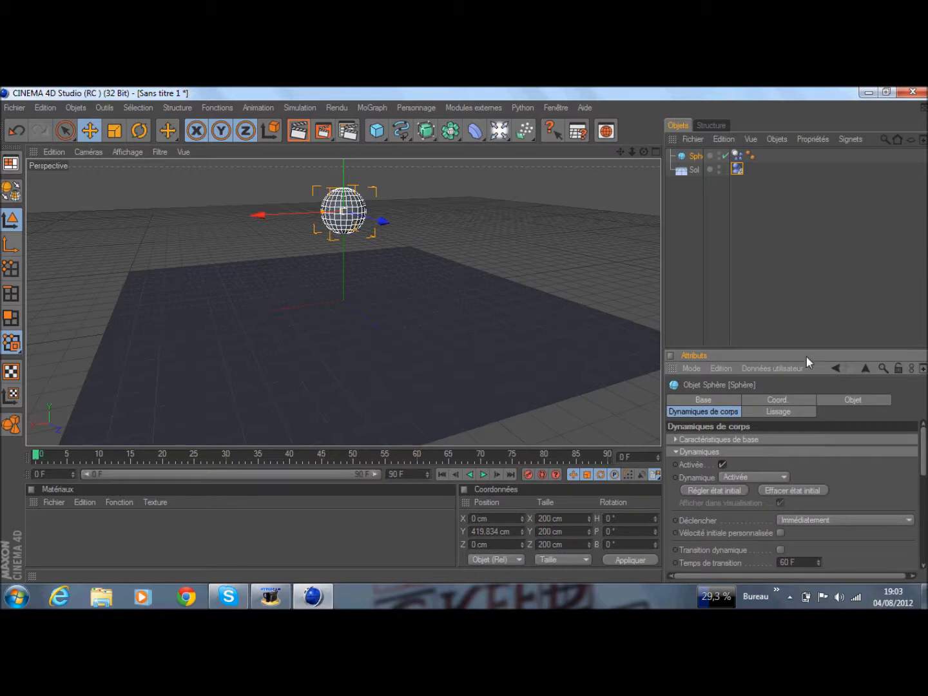
pyautogui.moveTo(804, 348); pyautogui.dragTo(811, 249)
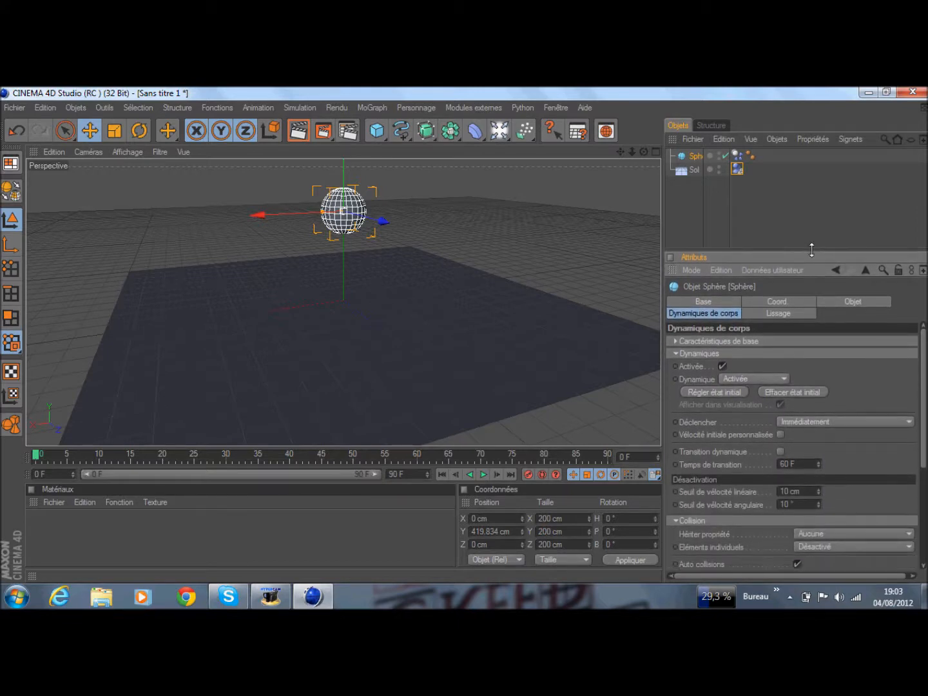
pyautogui.moveTo(923, 423); pyautogui.dragTo(923, 509)
pyautogui.scroll(-1, 793, 419)
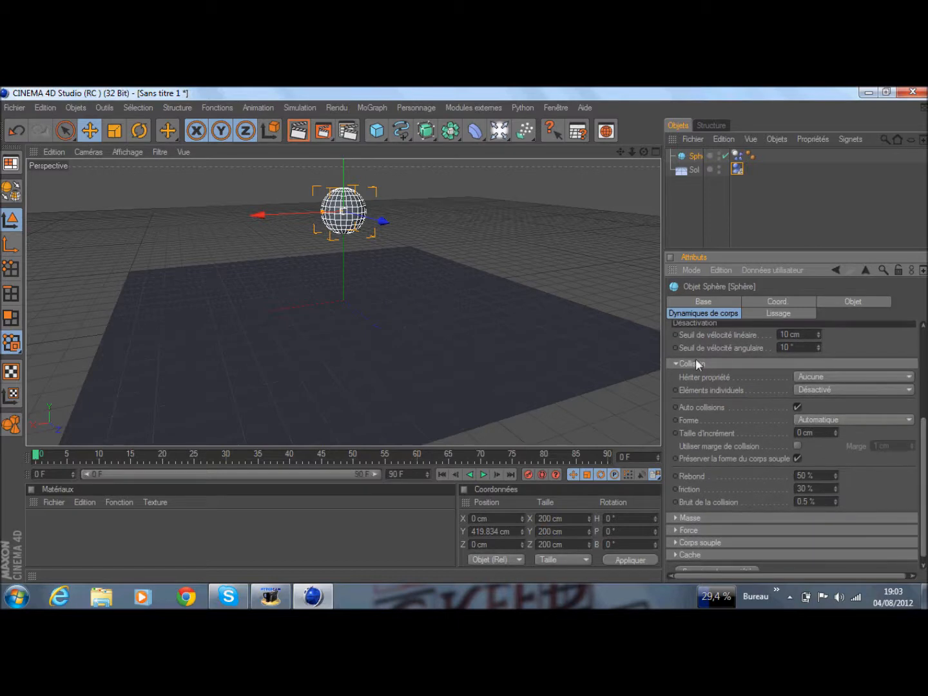
pyautogui.click(831, 475)
pyautogui.write('120')
pyautogui.press('Return')
pyautogui.click(483, 475)
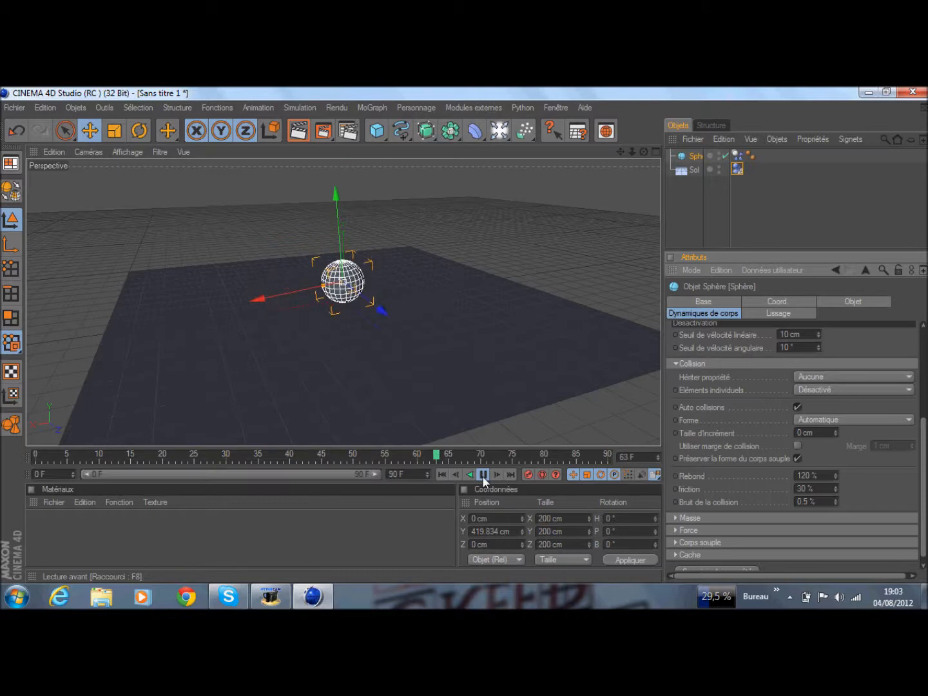
pyautogui.click(483, 475)
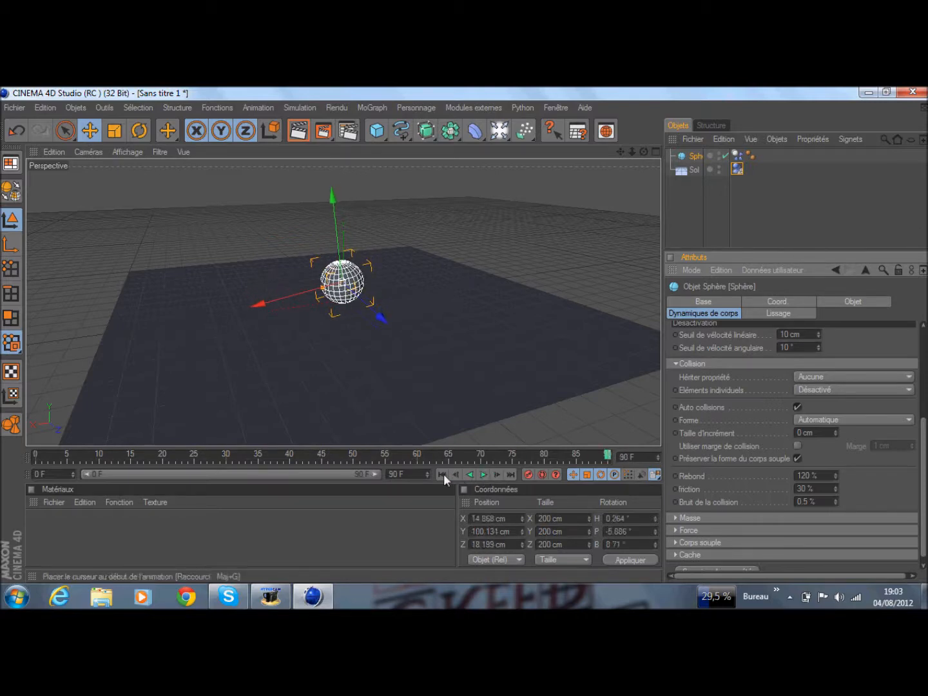
pyautogui.click(442, 475)
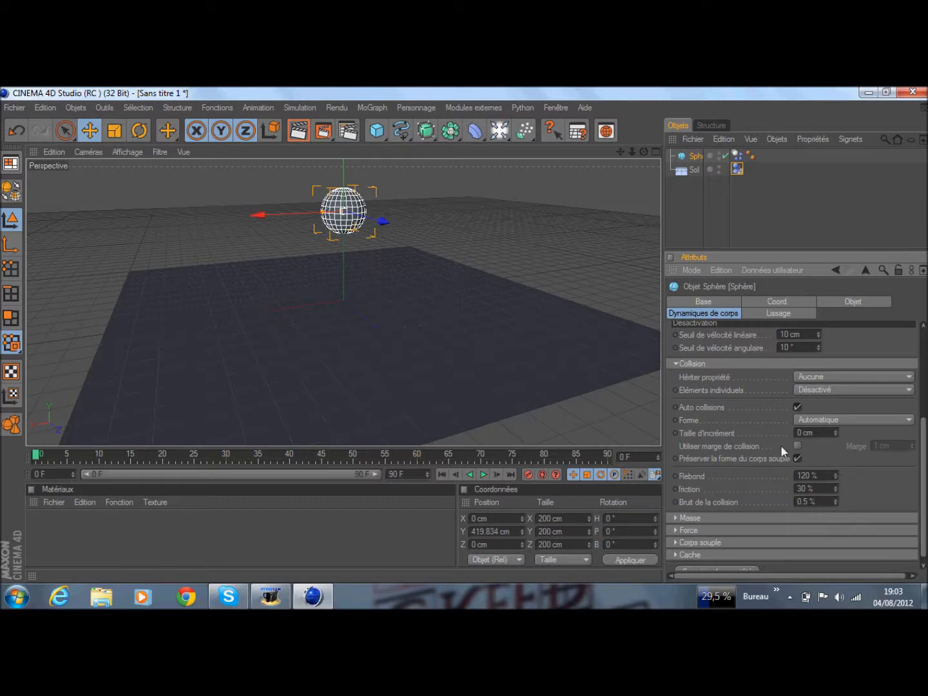
# - Set the sphere's bounce (Rebond) to 100 %, play the simulation and return to the first frame
pyautogui.moveTo(814, 476); pyautogui.dragTo(788, 477)
pyautogui.write('100')
pyautogui.press('Return')
pyautogui.moveTo(807, 252); pyautogui.dragTo(807, 416)
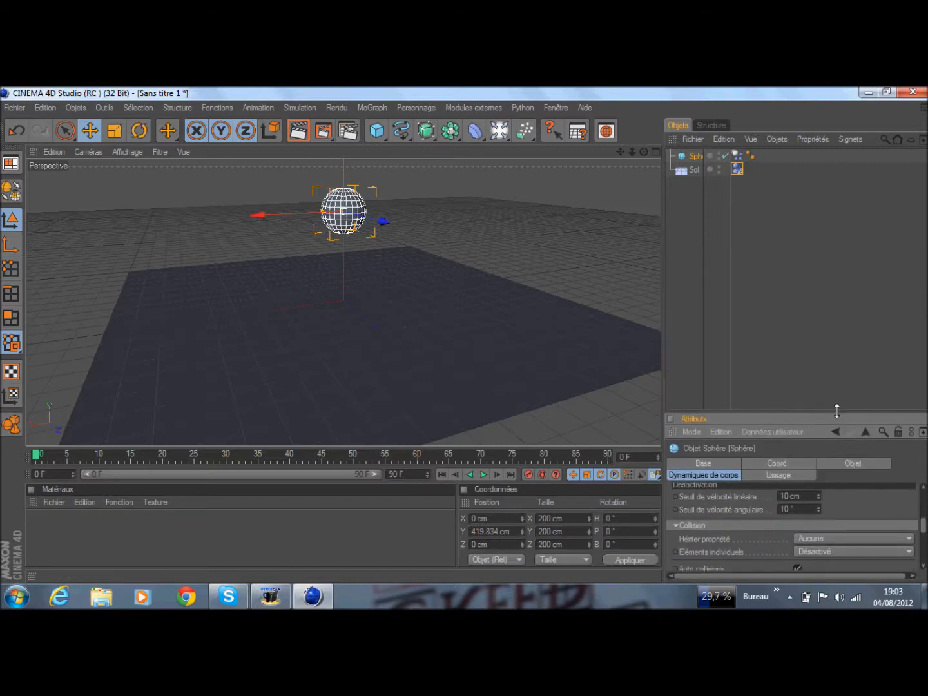
pyautogui.click(810, 293)
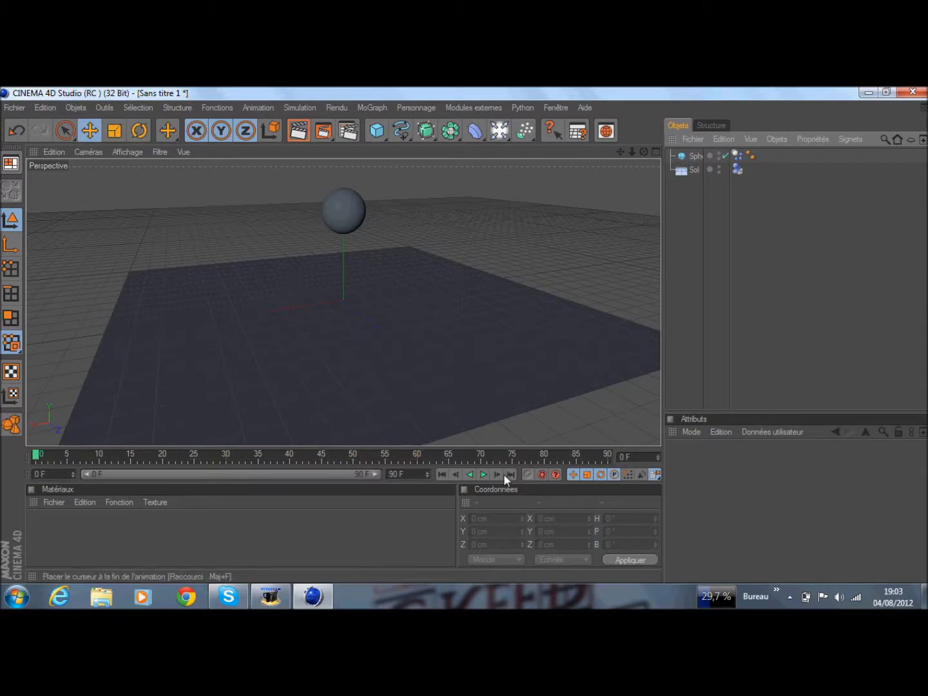
pyautogui.click(484, 475)
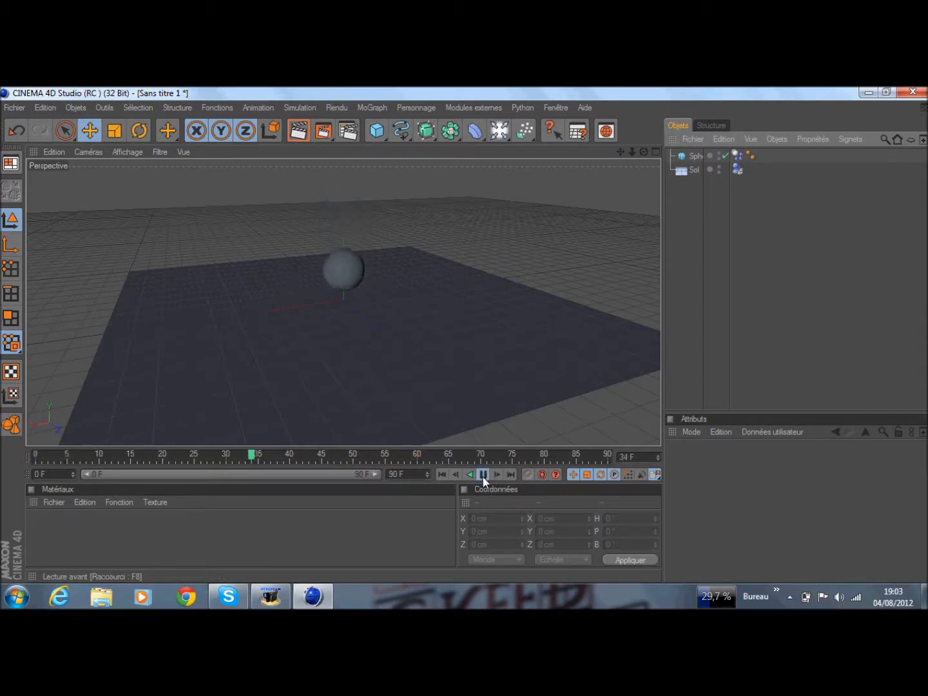
pyautogui.click(483, 475)
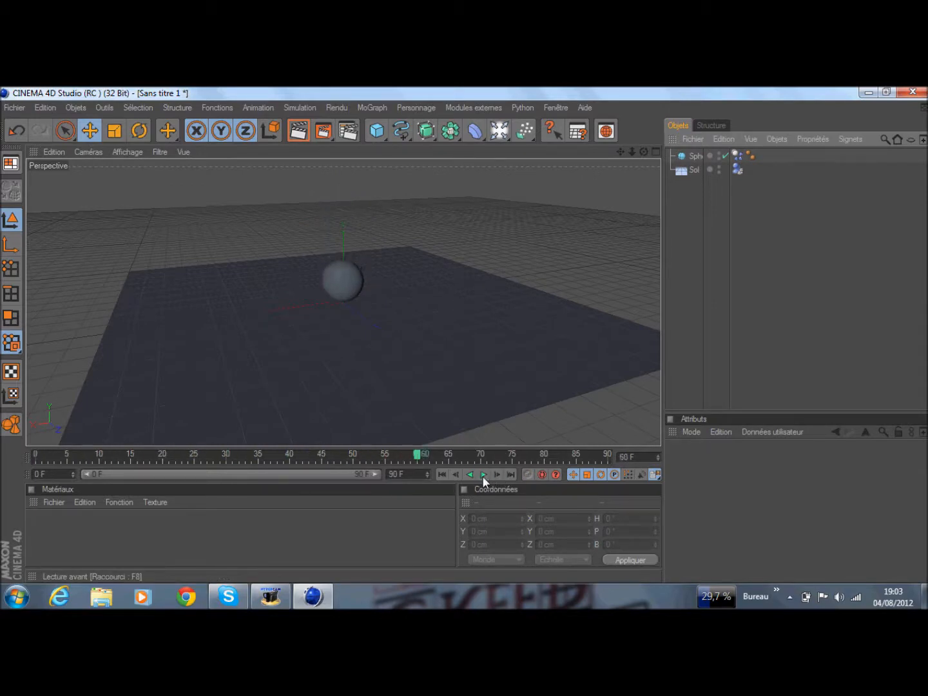
pyautogui.click(442, 474)
# - Raise the sphere higher above the floor, to about 785 cm on the Y axis
pyautogui.moveTo(644, 151); pyautogui.dragTo(444, 222)
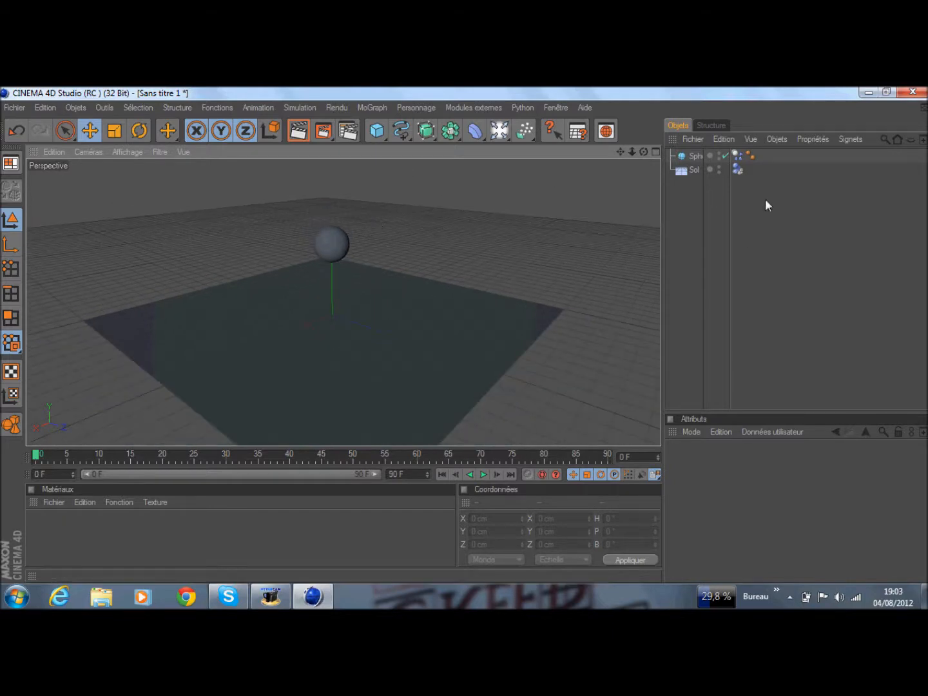
pyautogui.click(694, 155)
pyautogui.moveTo(331, 205); pyautogui.dragTo(332, 136)
# - Add a cube beneath the sphere and raise it to about 180 cm on the Y axis
pyautogui.click(374, 139)
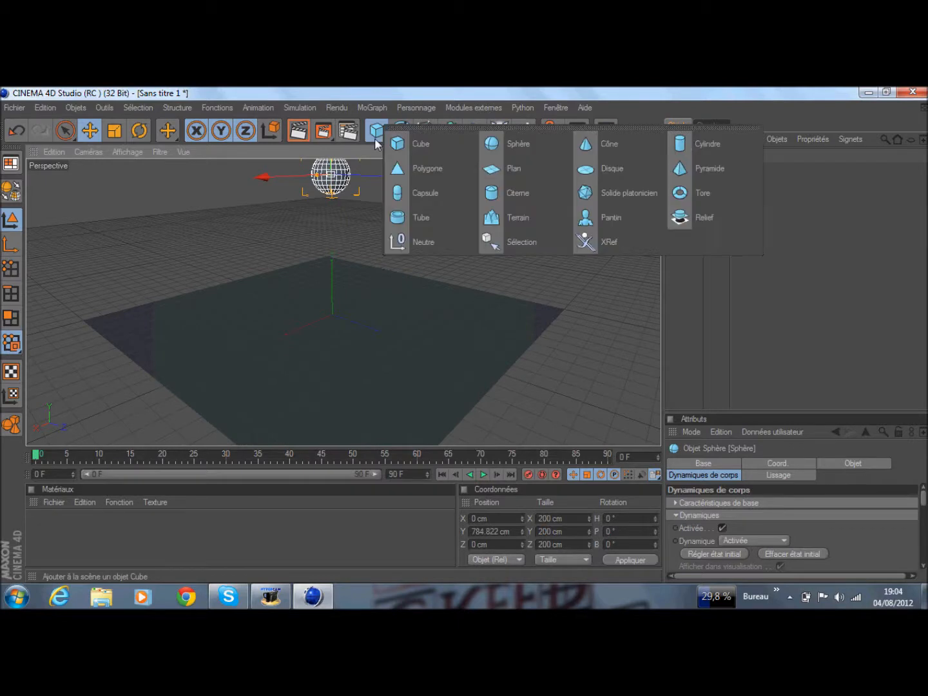
pyautogui.click(432, 161)
pyautogui.moveTo(331, 231); pyautogui.dragTo(358, 238)
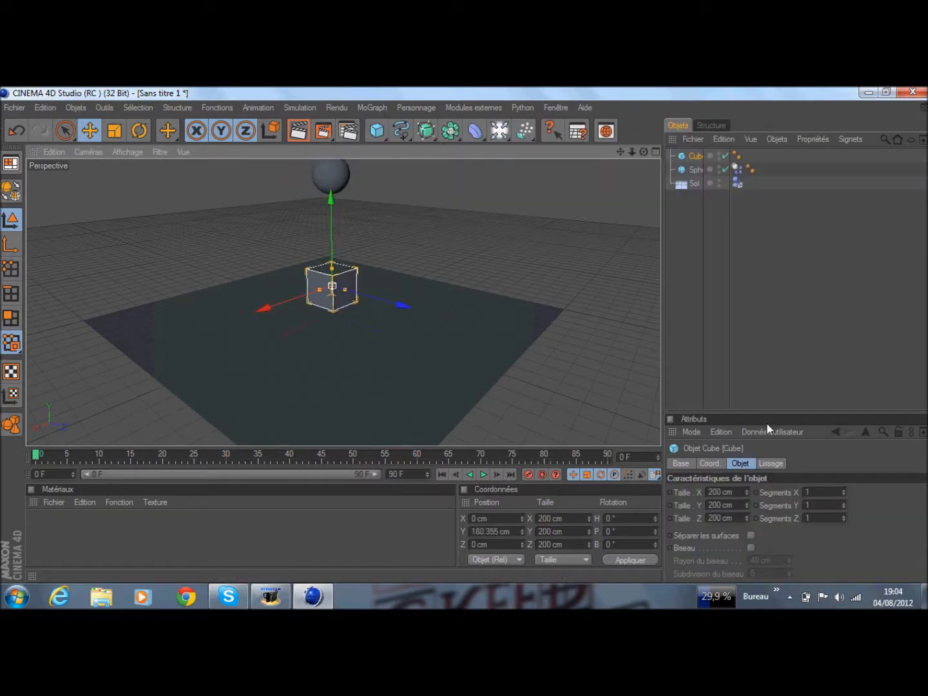
# - Resize the cube into a thin plate of 500 cm on X, 5 cm on Y and 500 cm on Z
pyautogui.moveTo(769, 411); pyautogui.dragTo(803, 318)
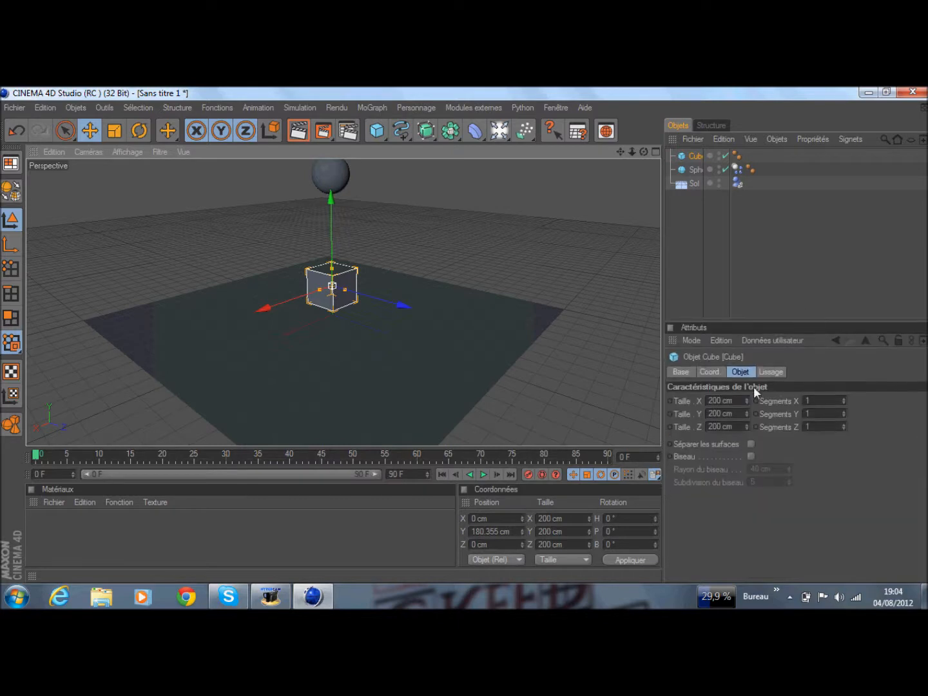
pyautogui.click(736, 400)
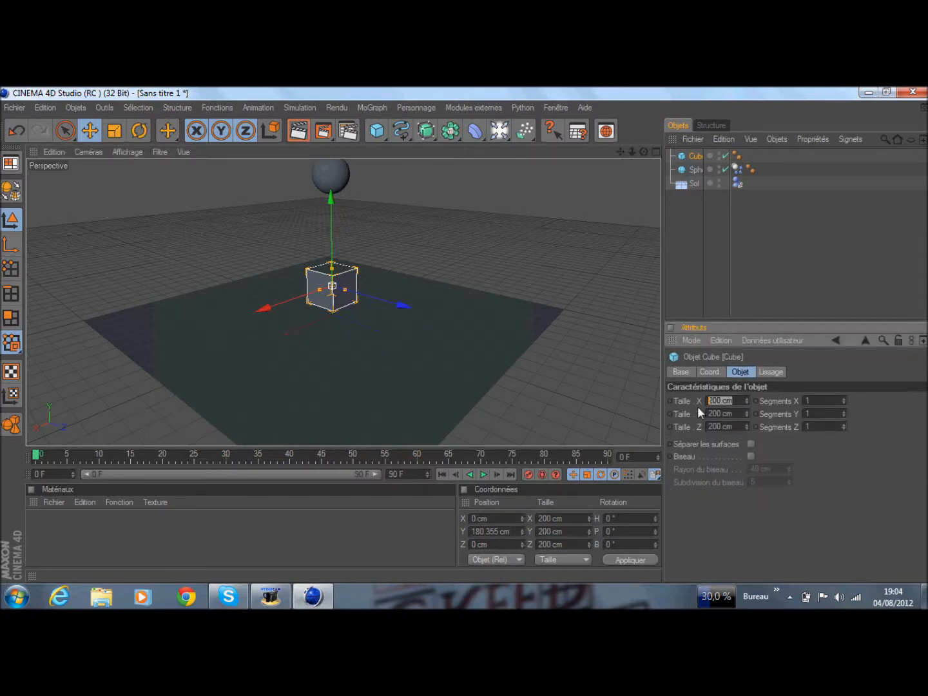
pyautogui.write('1')
pyautogui.press('Return')
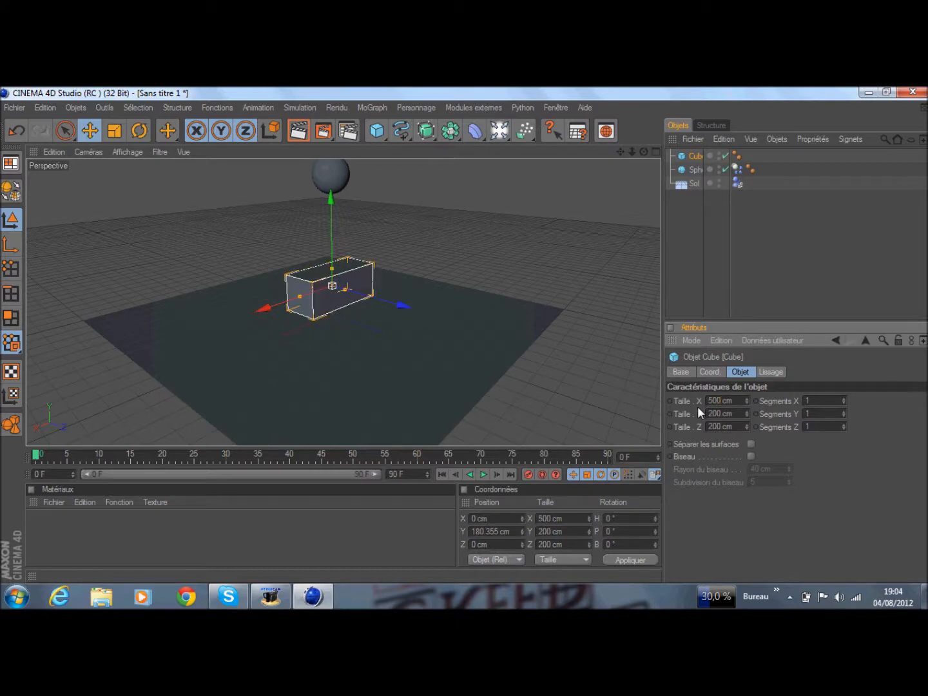
pyautogui.press('Tab')
pyautogui.write('5')
pyautogui.press('Return')
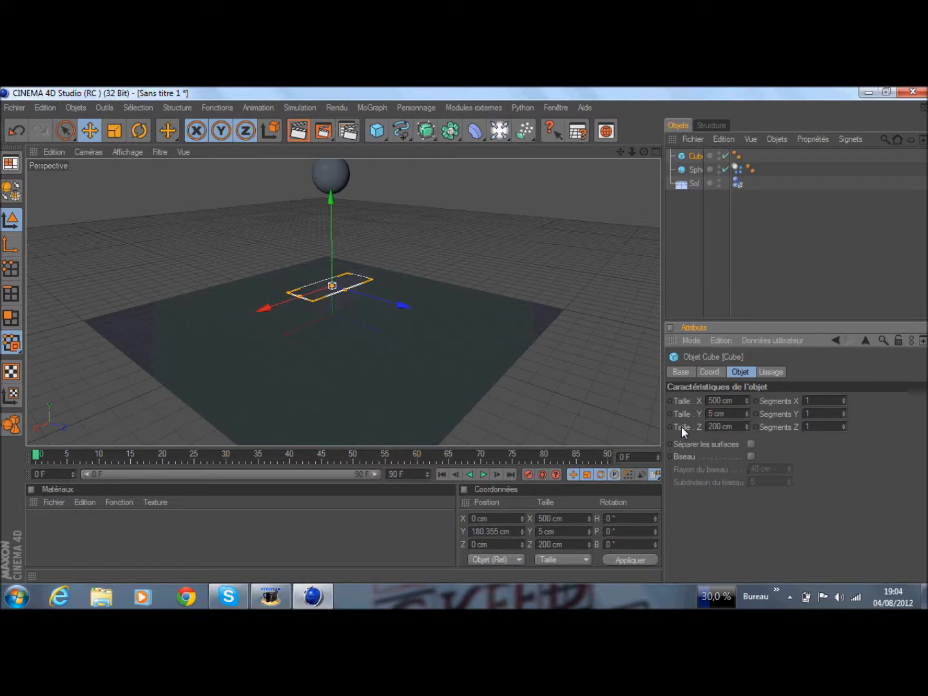
pyautogui.press('Tab')
pyautogui.write('500')
pyautogui.press('Return')
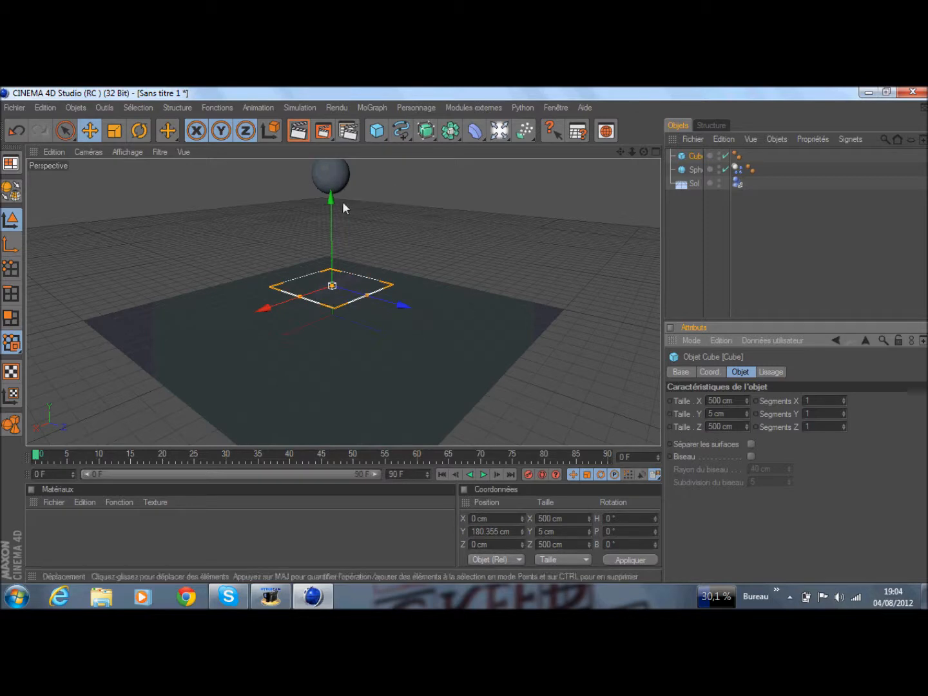
# - Raise the flattened cube to about 359 cm on the Y axis and check it in the four-view layout
pyautogui.moveTo(342, 201); pyautogui.dragTo(332, 257)
pyautogui.click(654, 150)
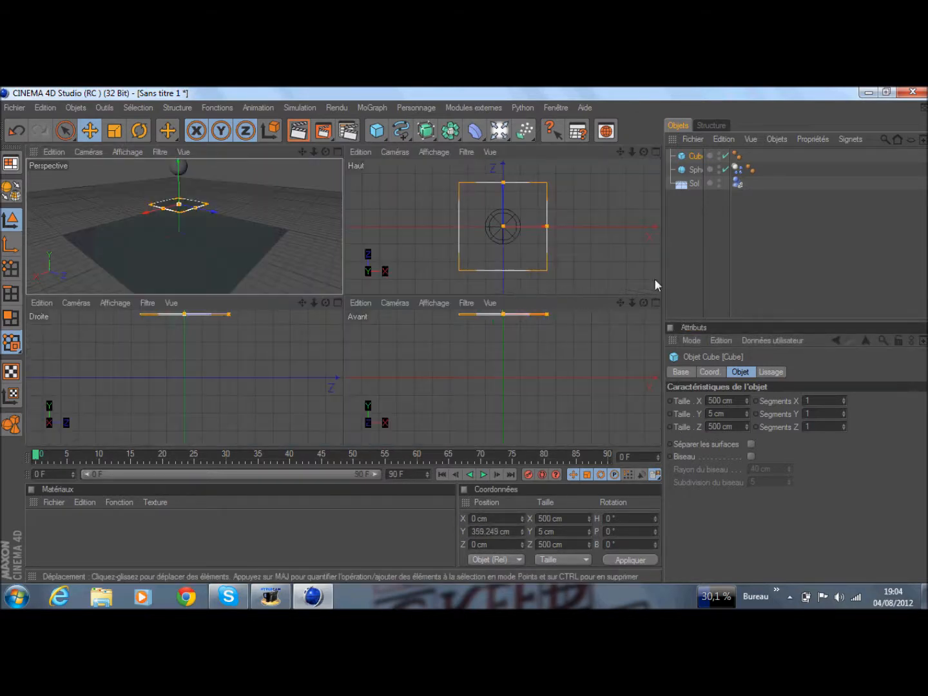
pyautogui.click(335, 152)
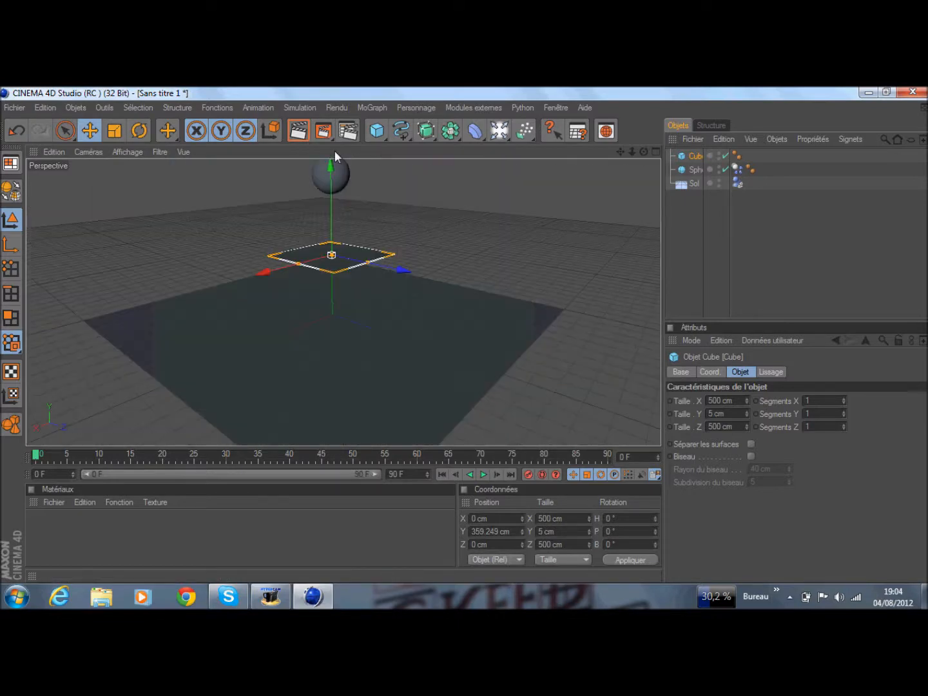
# - Make the flattened cube a rigid body and tilt it to a pitch of about -21°
pyautogui.click(293, 108)
pyautogui.moveTo(357, 140)
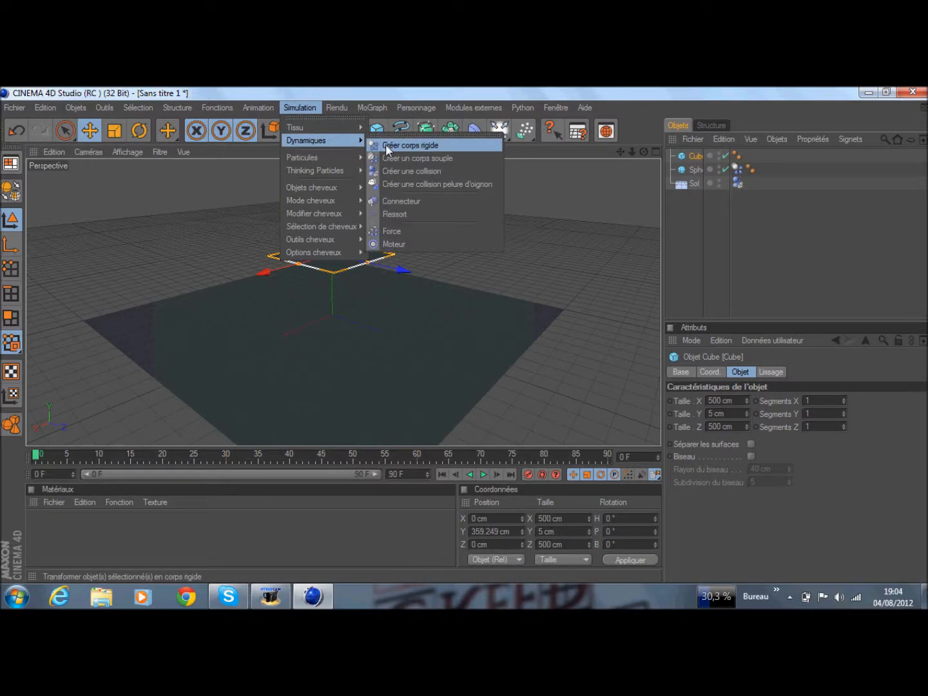
pyautogui.click(426, 148)
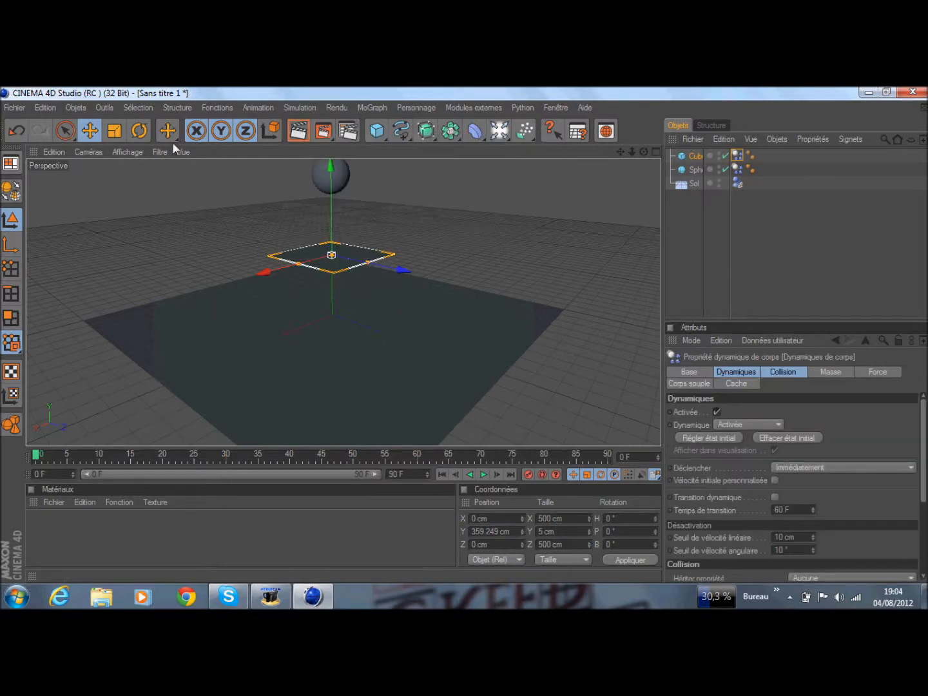
pyautogui.click(139, 131)
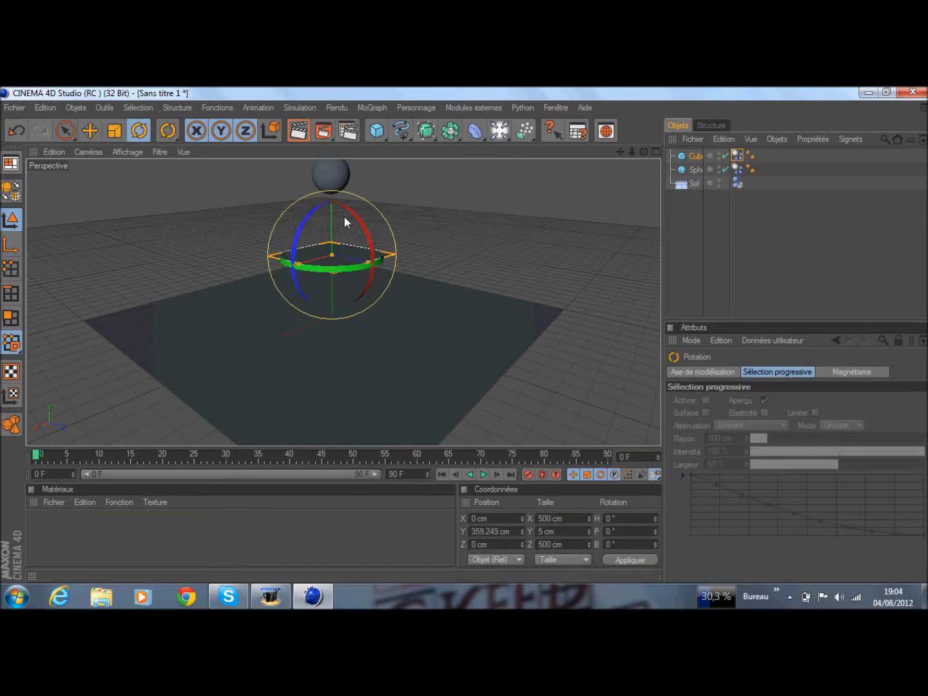
pyautogui.moveTo(361, 219); pyautogui.dragTo(371, 238)
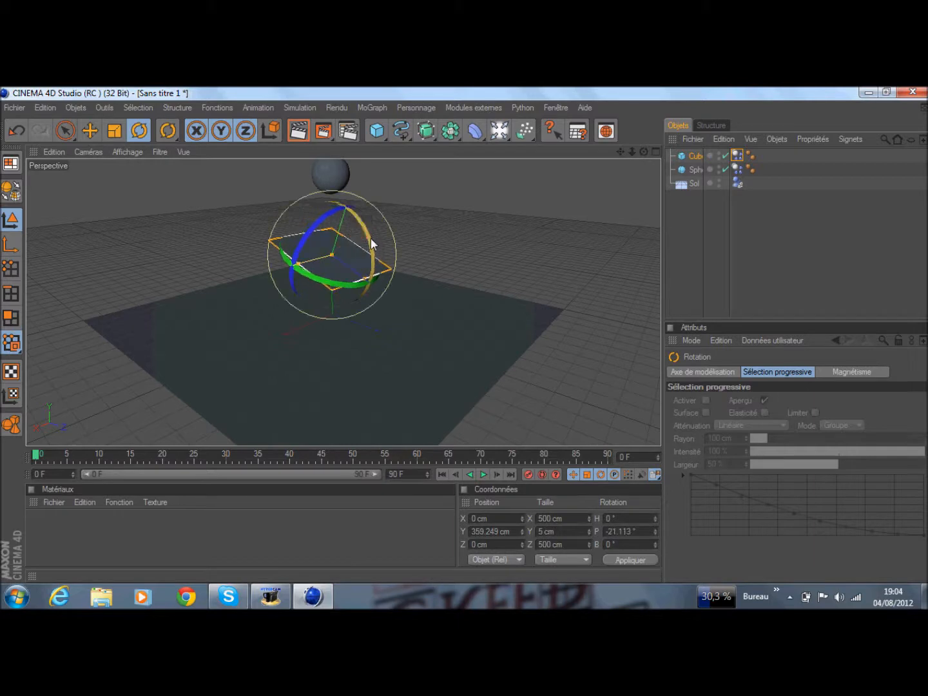
# - Raise the sphere higher above the tilted plate, to about 1082 cm on the Y axis
pyautogui.click(94, 135)
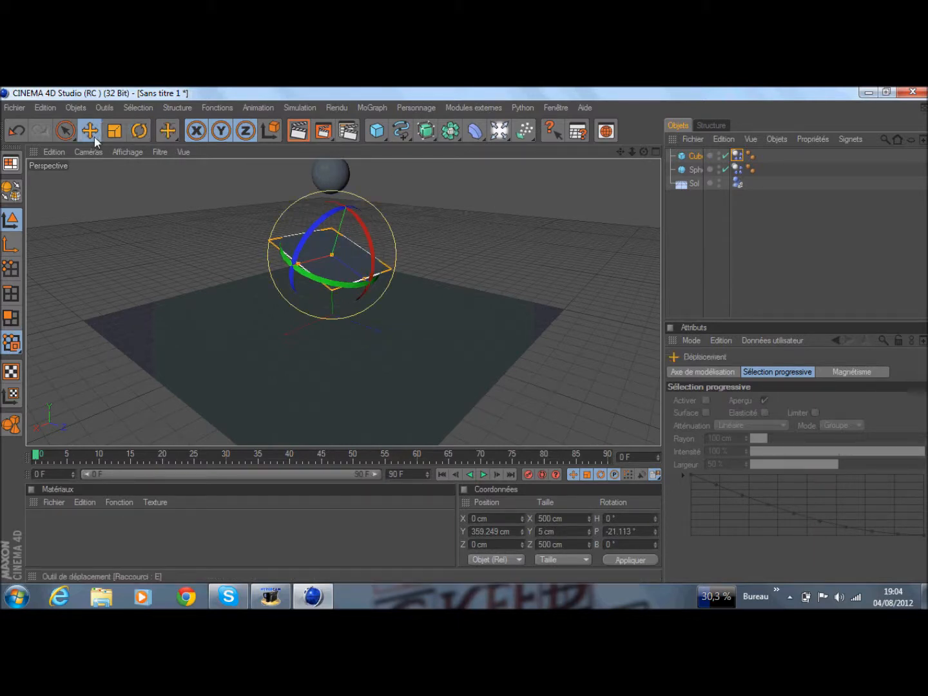
pyautogui.click(694, 170)
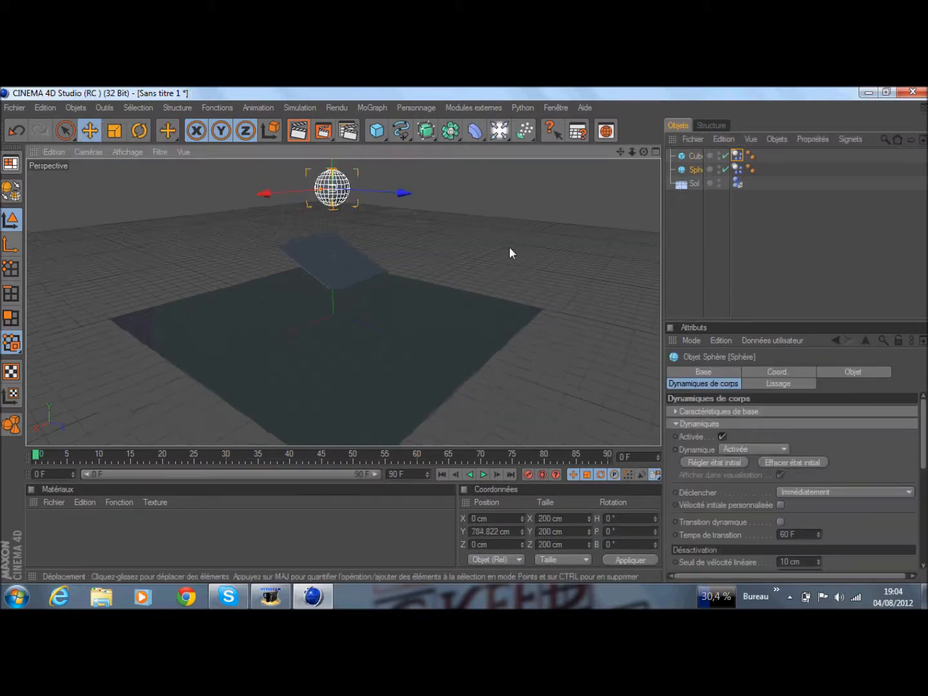
pyautogui.scroll(-3, 509, 252)
pyautogui.moveTo(620, 151); pyautogui.dragTo(491, 203)
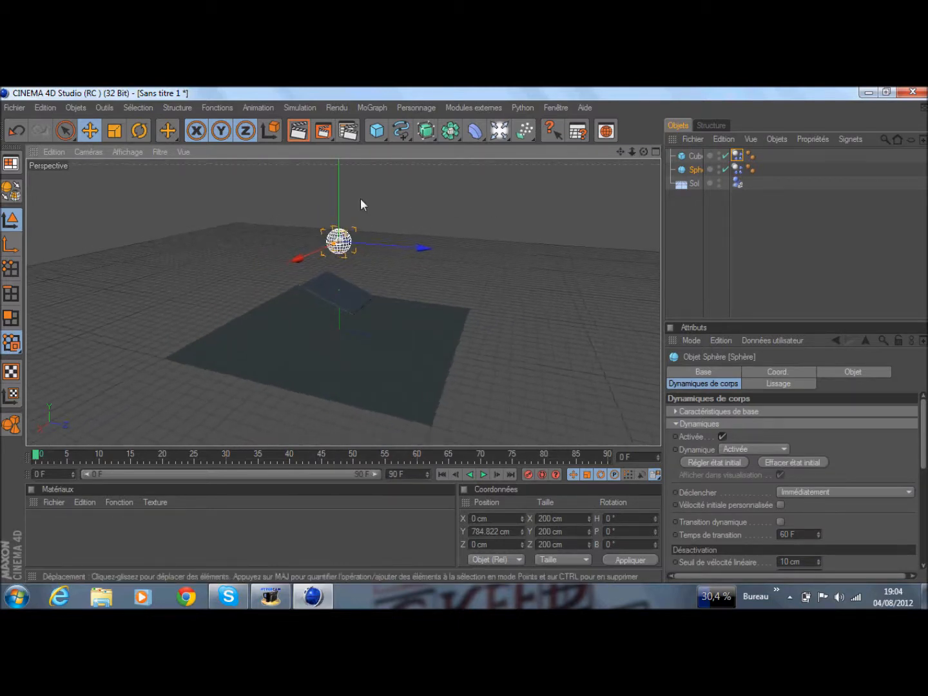
pyautogui.moveTo(342, 194); pyautogui.dragTo(341, 157)
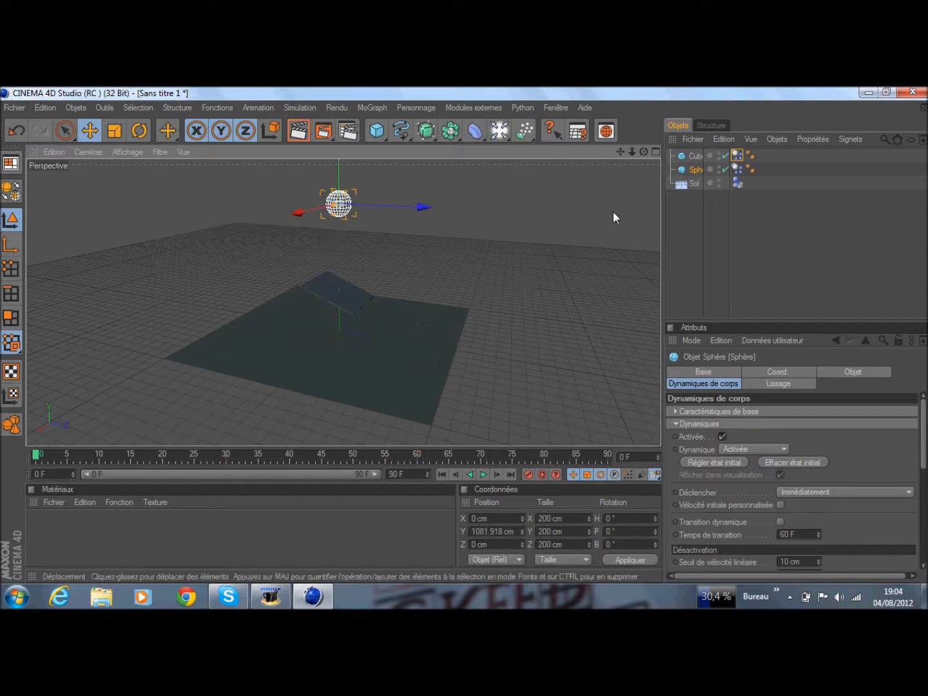
# - Move the tilted plate to about 618 cm on Y and -46 cm on Z, and stretch its Z size to about 583 cm
pyautogui.click(336, 287)
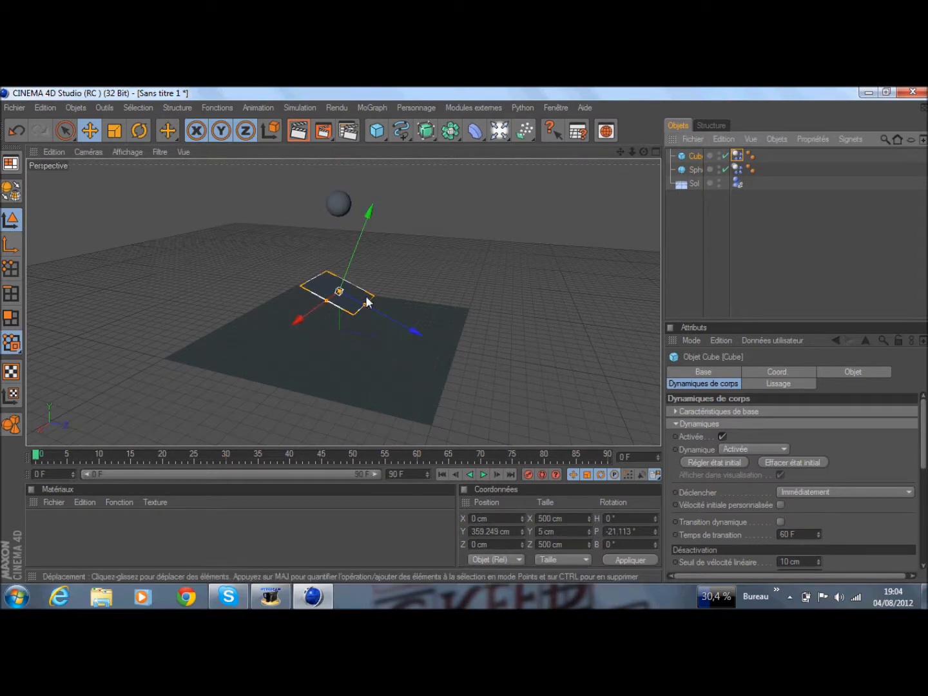
pyautogui.moveTo(367, 302); pyautogui.dragTo(335, 239)
pyautogui.moveTo(378, 290); pyautogui.dragTo(385, 294)
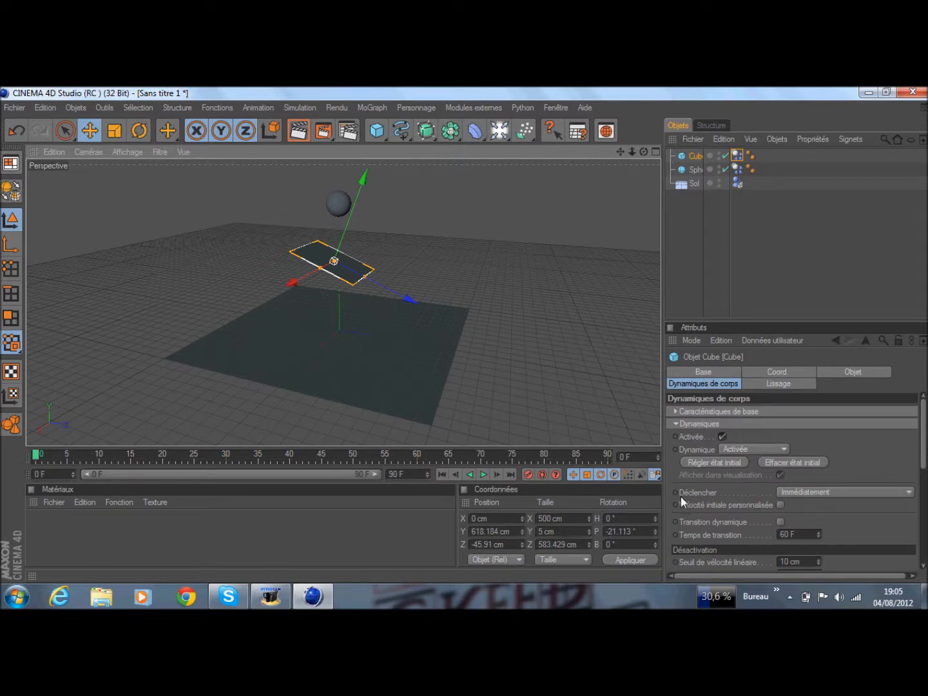
# - Set the plate's dynamics trigger (Déclencher) to Sur collision, play the simulation and return to the first frame
pyautogui.click(908, 493)
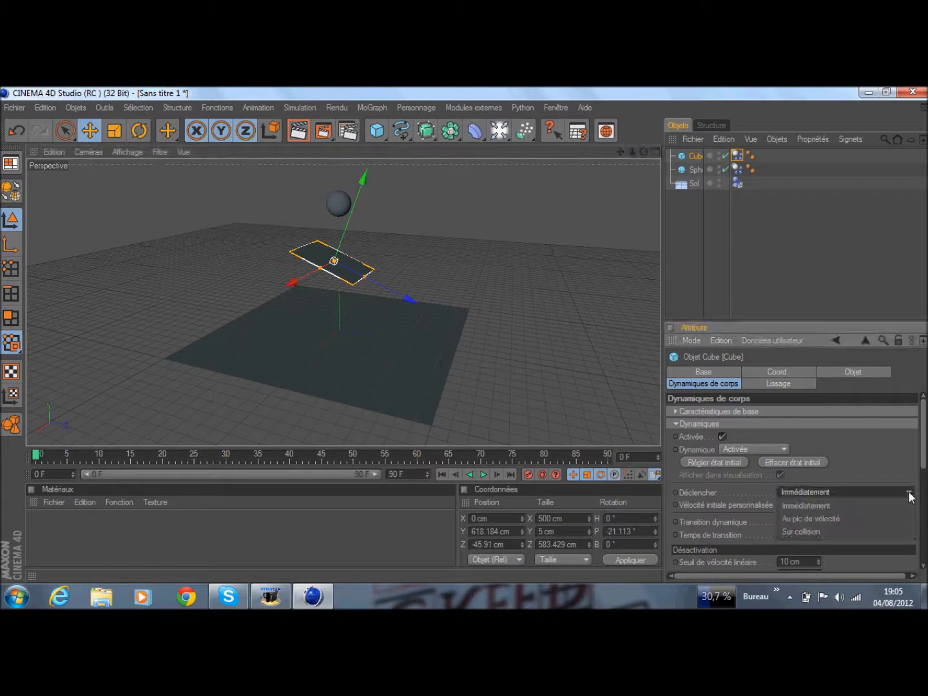
pyautogui.click(825, 529)
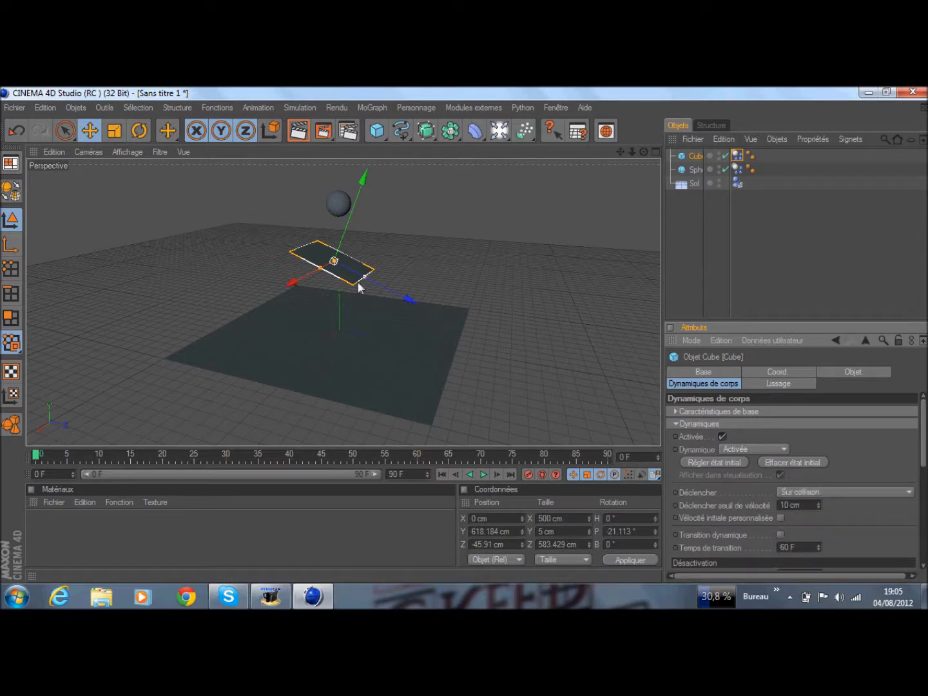
pyautogui.click(484, 474)
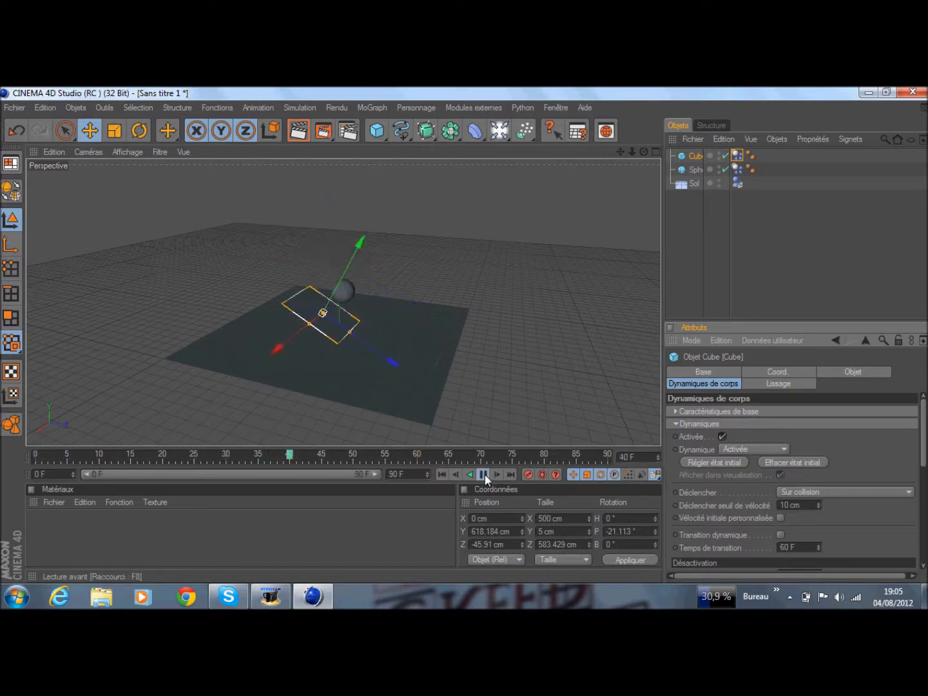
pyautogui.click(484, 474)
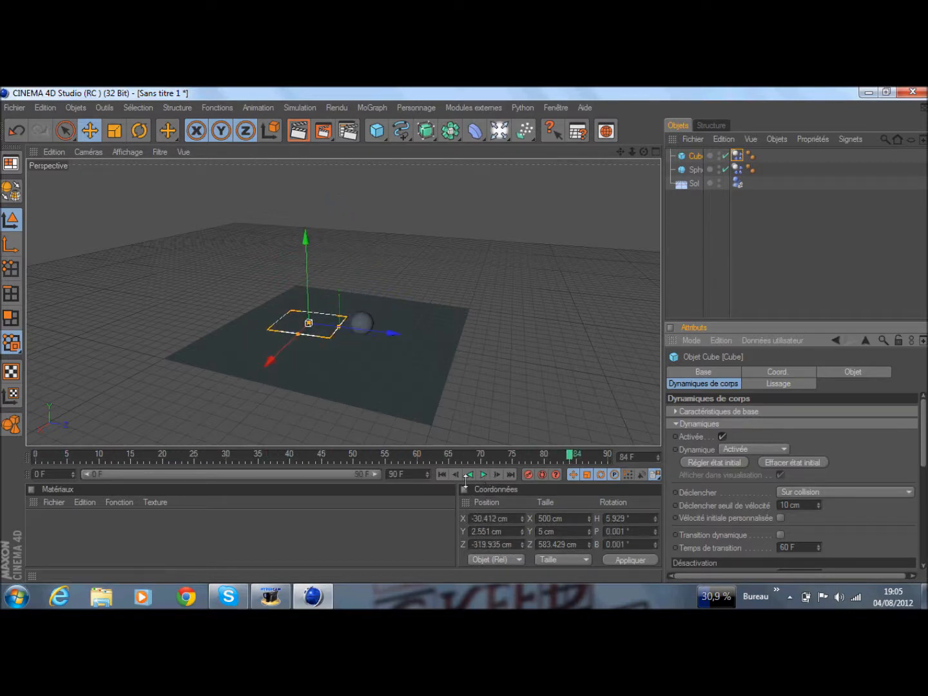
pyautogui.click(442, 474)
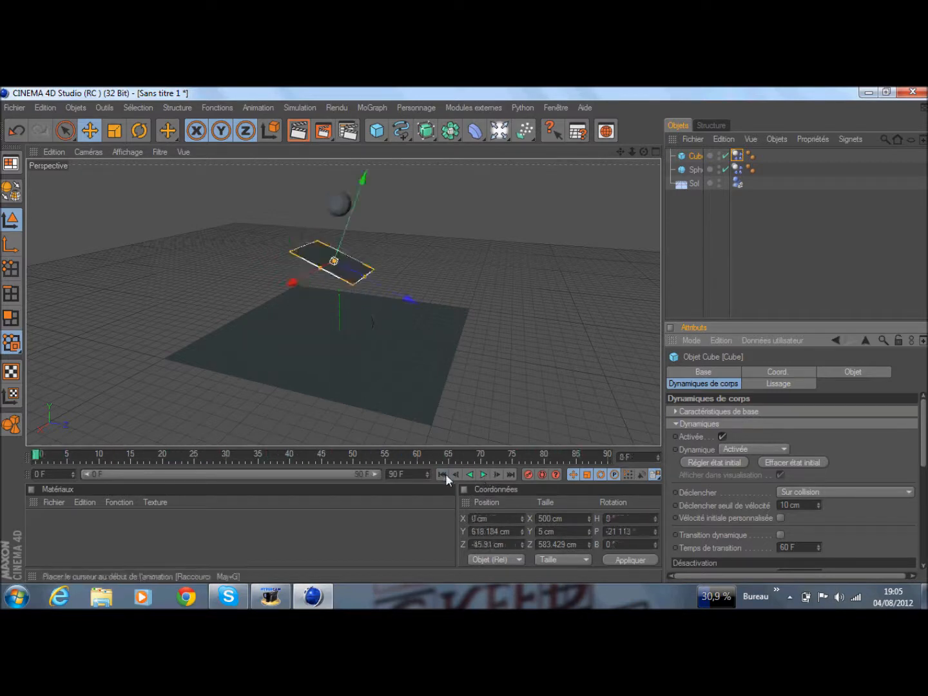
# - Set the plate's dynamics trigger (Déclencher) to Au pic de vélocité and play the simulation to test it
pyautogui.click(893, 492)
pyautogui.click(838, 520)
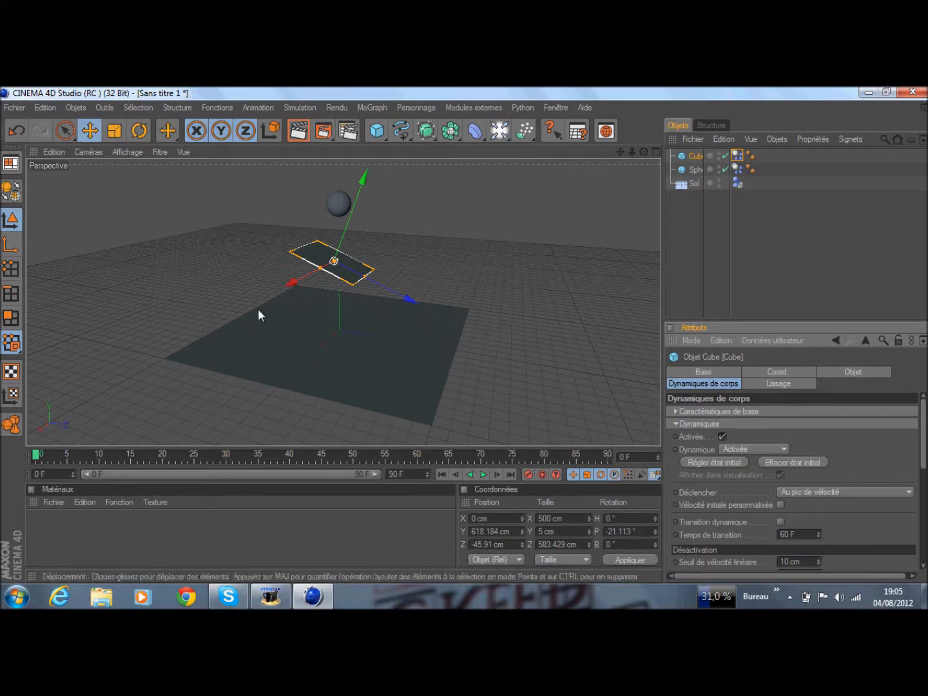
pyautogui.click(483, 475)
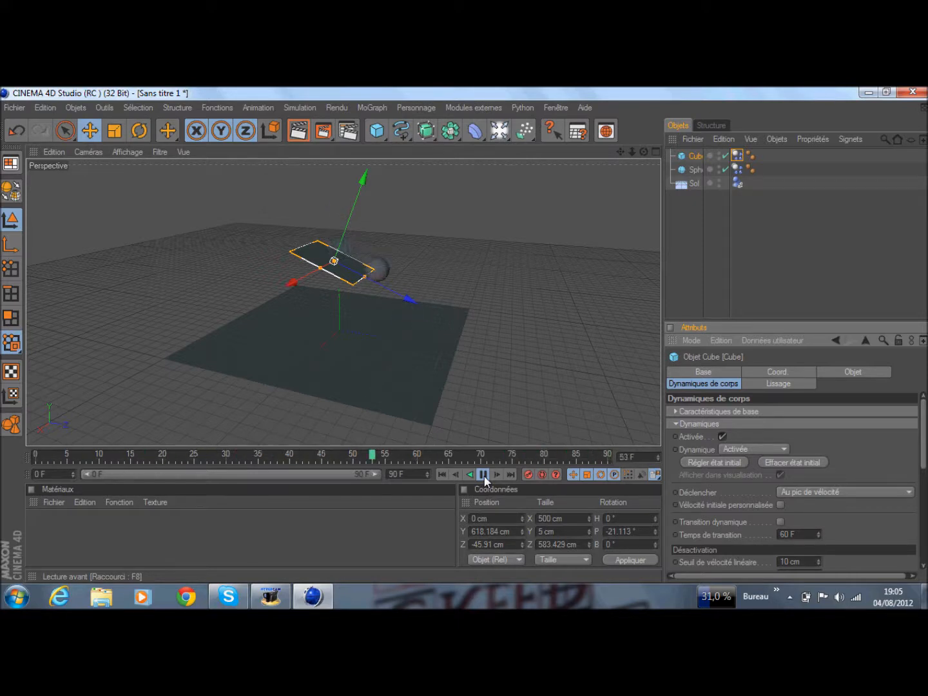
pyautogui.click(484, 474)
# - Extend the animation and its preview range to 150 frames and replay the simulation from the first frame
pyautogui.click(388, 475)
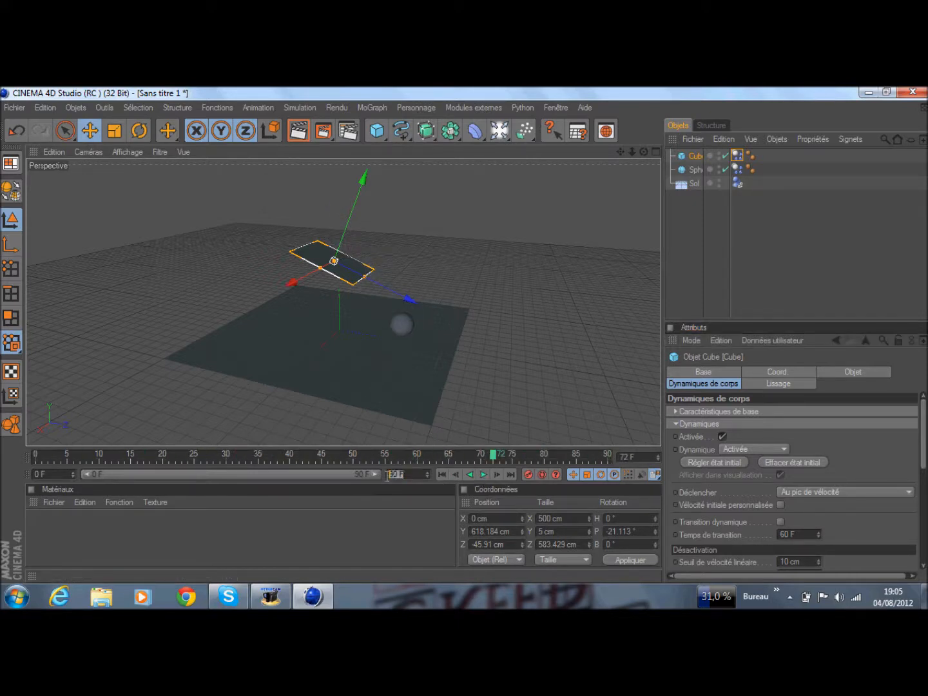
pyautogui.press('BackSpace')
pyautogui.press('Return')
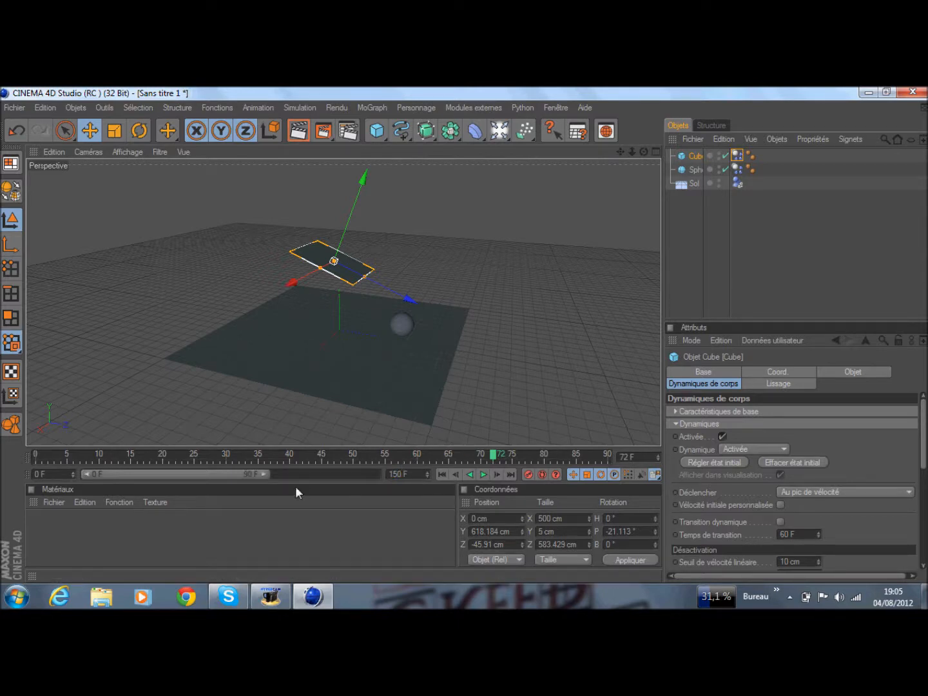
pyautogui.moveTo(263, 473); pyautogui.dragTo(380, 488)
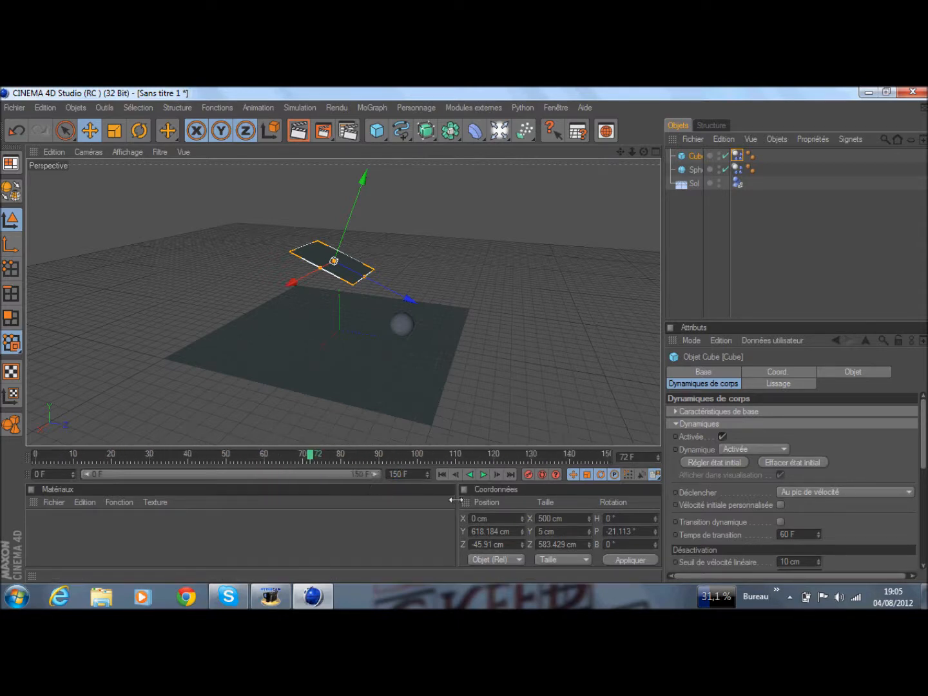
pyautogui.click(442, 474)
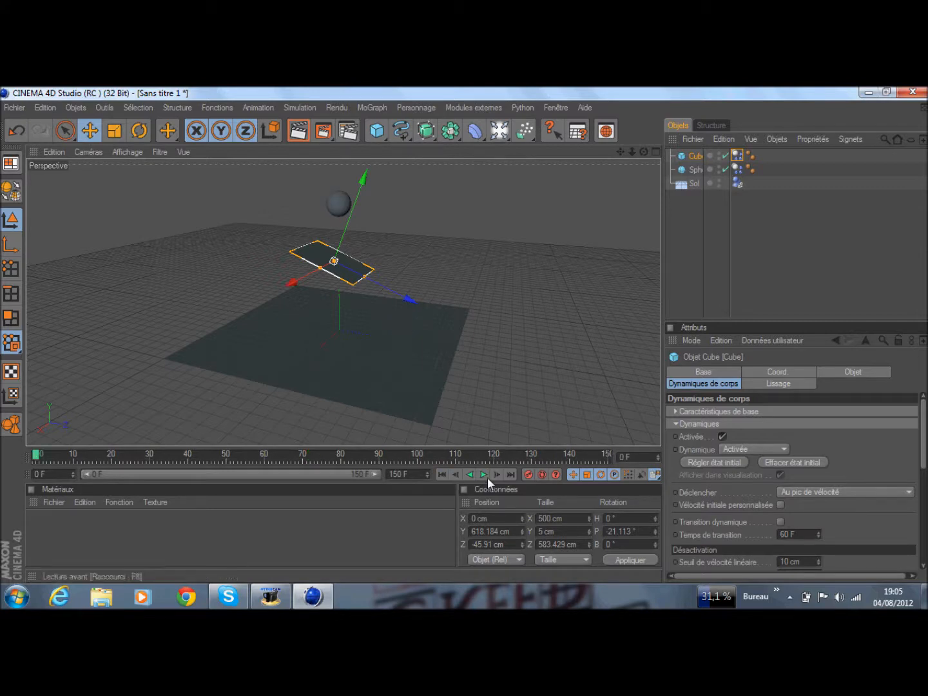
pyautogui.click(485, 475)
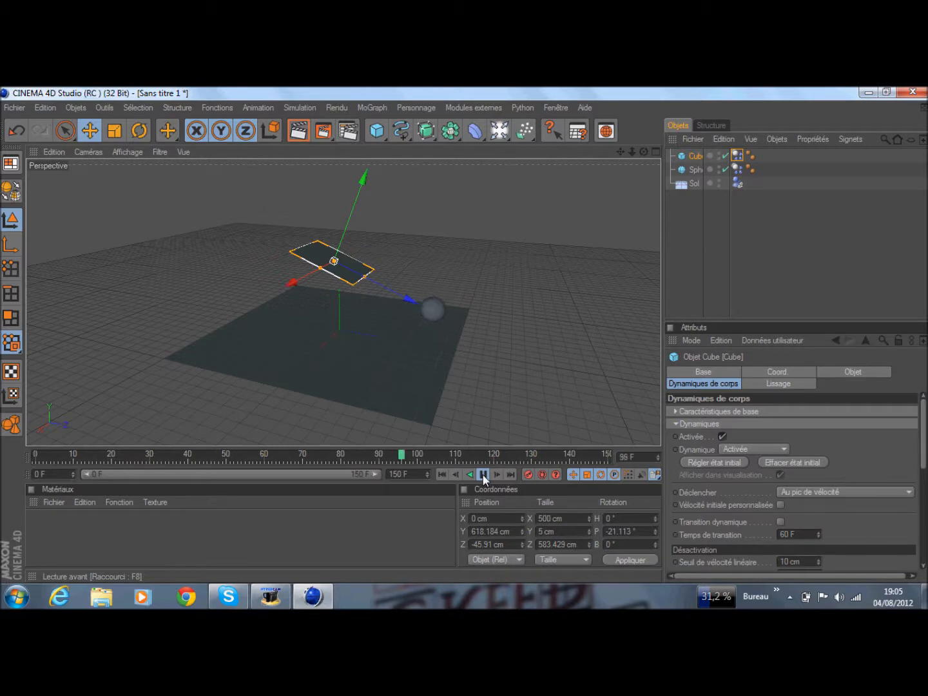
pyautogui.click(483, 475)
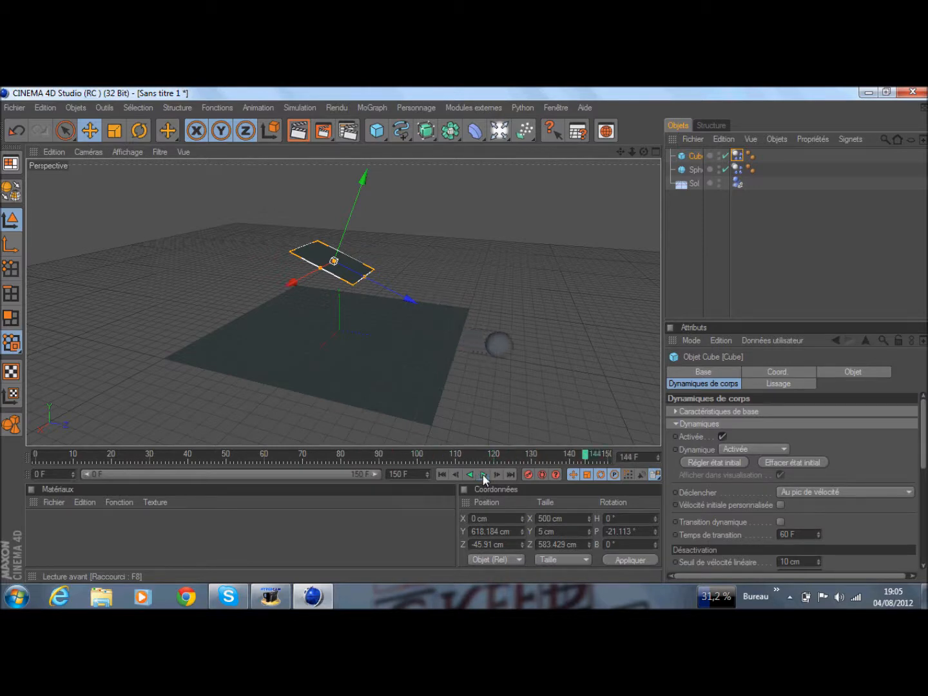
# - Set the animation's end to 200 frames and return to the first frame
pyautogui.moveTo(413, 474); pyautogui.dragTo(369, 480)
pyautogui.write('200')
pyautogui.press('Return')
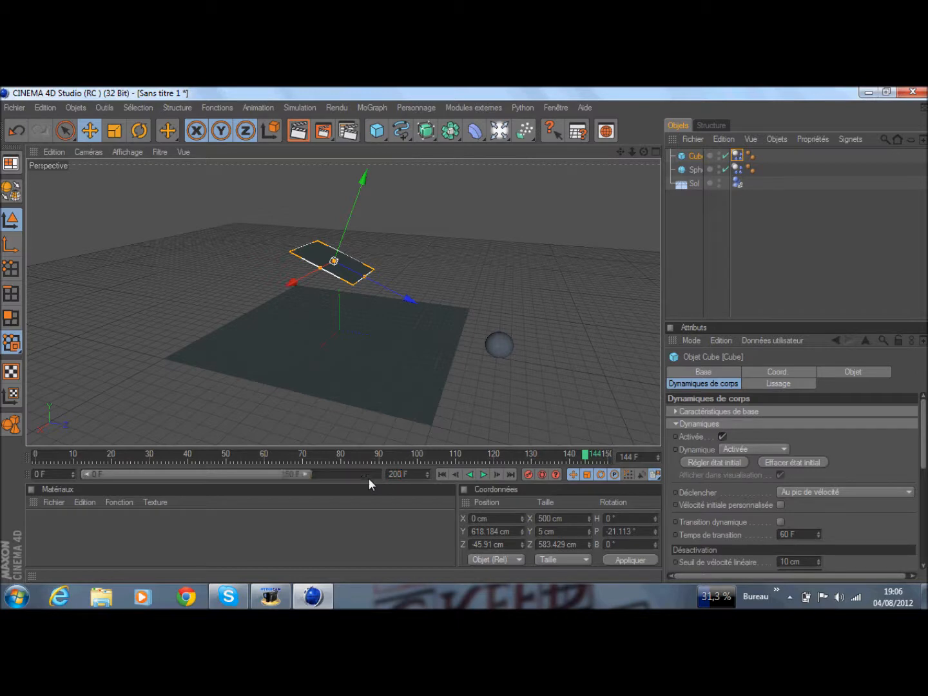
pyautogui.click(444, 475)
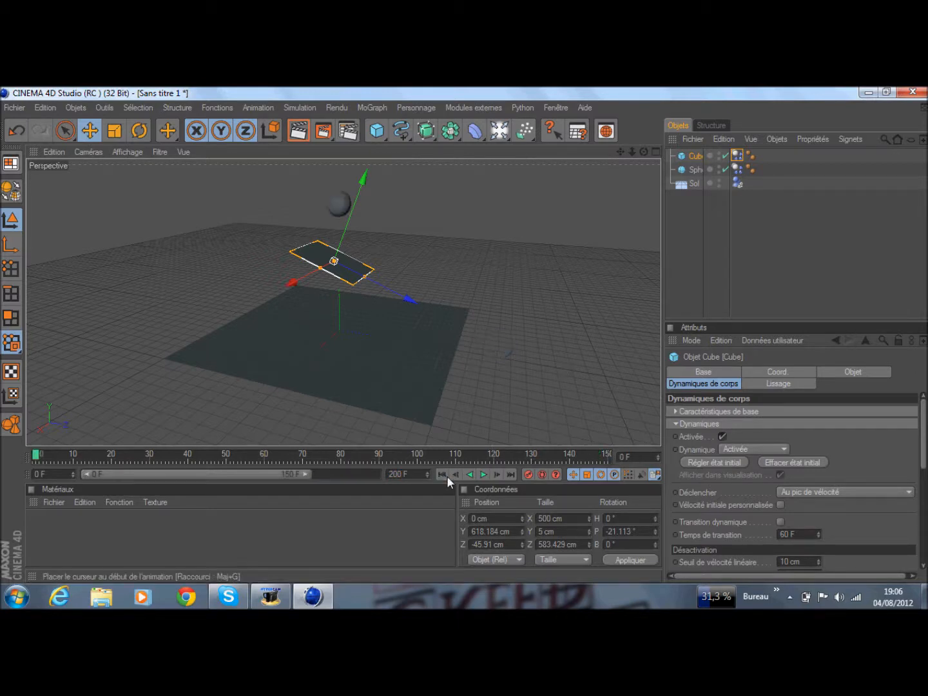
# - Add a second cube and size it as a thin plate, 500 cm in X, 5 cm in Y and 500 cm in Z
pyautogui.click(376, 130)
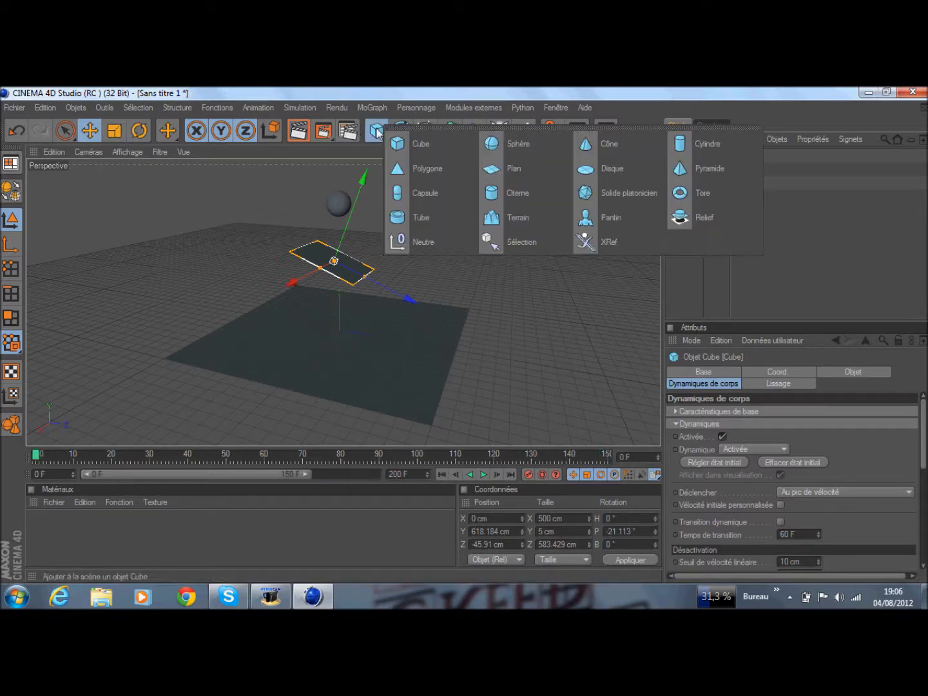
pyautogui.click(452, 147)
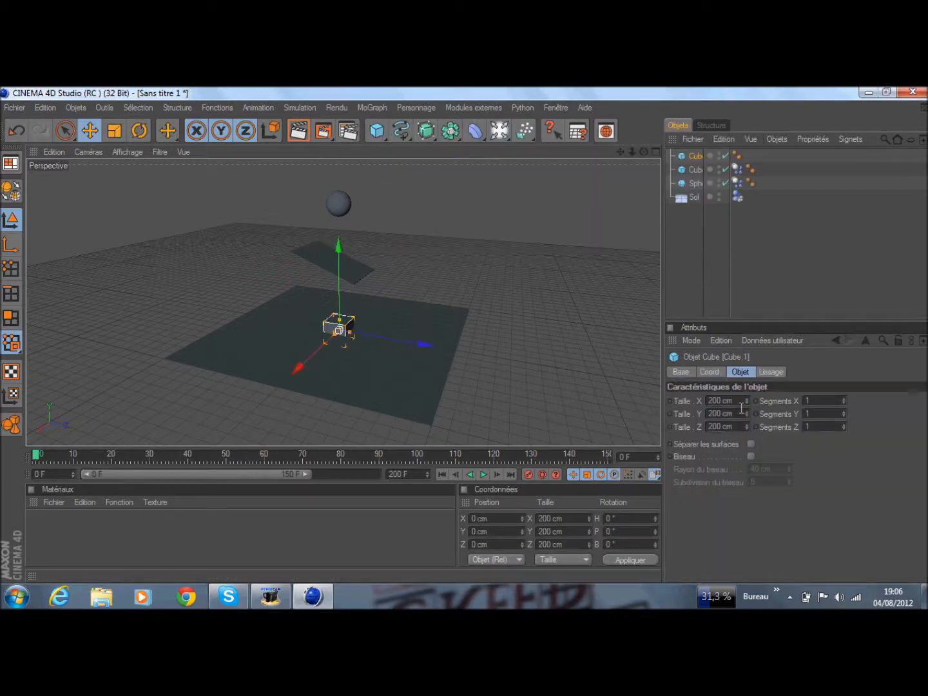
pyautogui.click(705, 411)
pyautogui.write('5')
pyautogui.press('Return')
pyautogui.click(726, 400)
pyautogui.write('5')
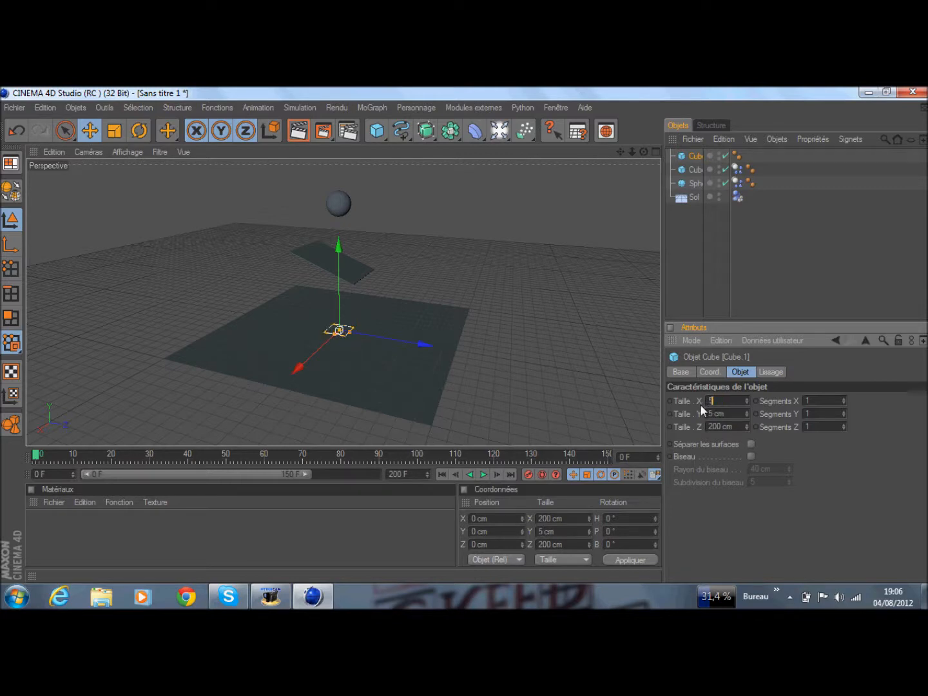
pyautogui.write('00')
pyautogui.press('Tab')
pyautogui.press('Tab')
pyautogui.write('500')
pyautogui.press('Return')
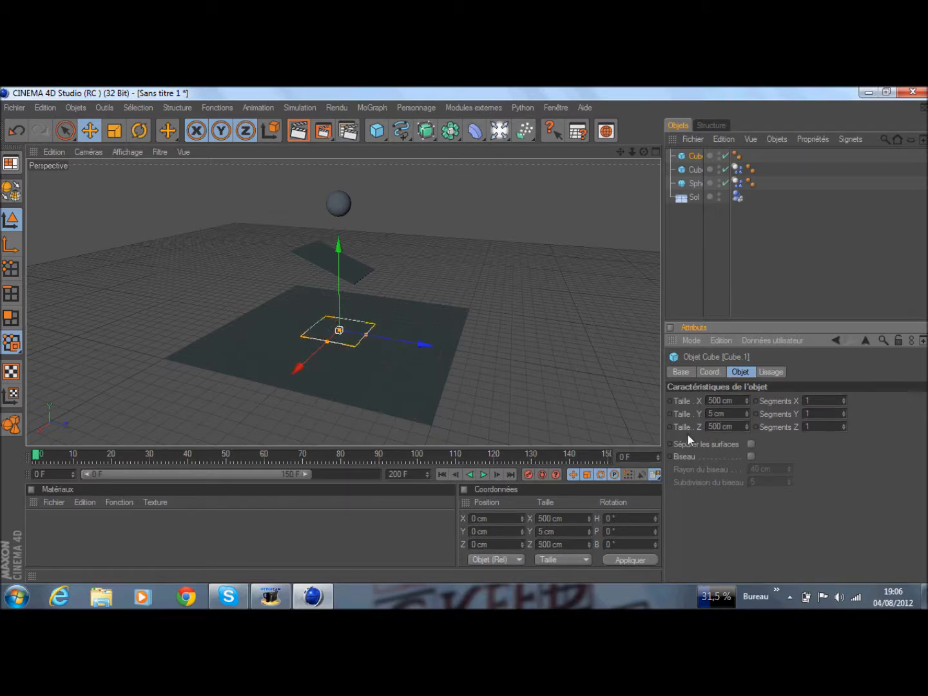
# - Move the new plate to about 678 cm in Z and raise it to about 264 cm in Y
pyautogui.moveTo(435, 347); pyautogui.dragTo(436, 353)
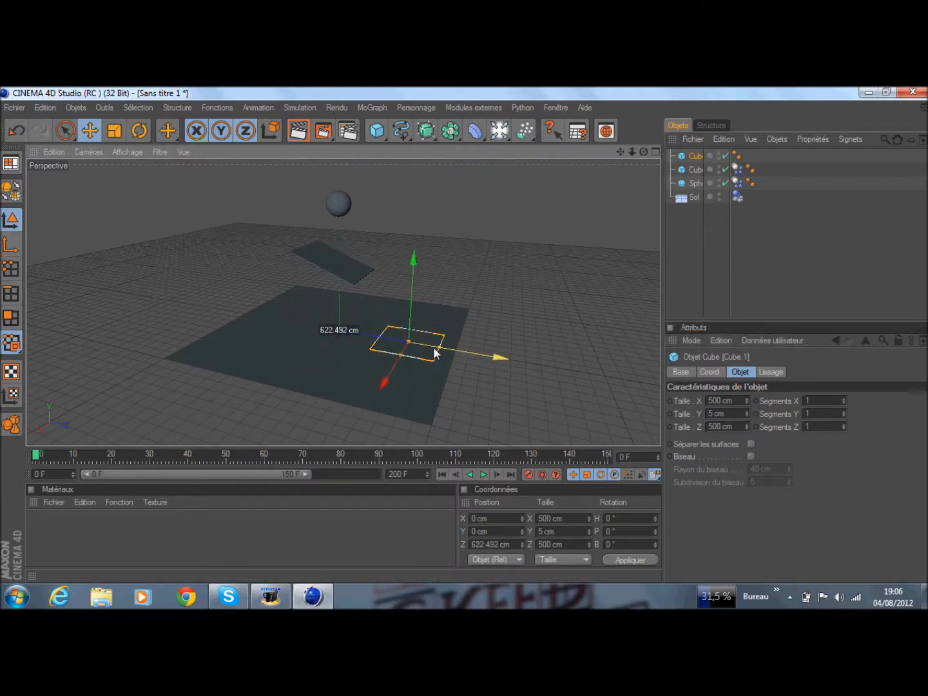
pyautogui.moveTo(414, 261); pyautogui.dragTo(416, 269)
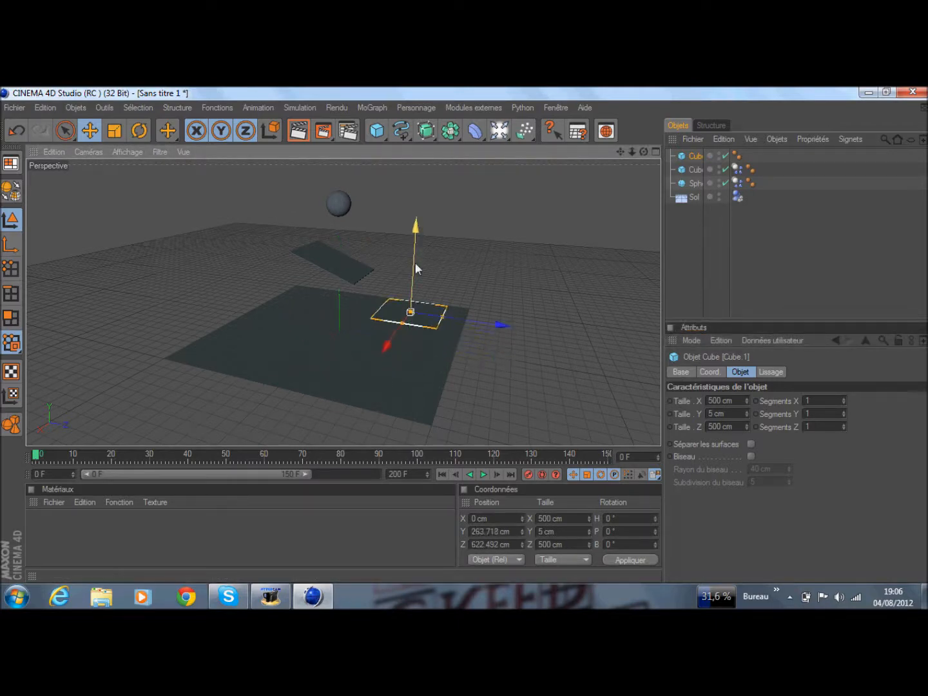
pyautogui.moveTo(496, 325); pyautogui.dragTo(502, 326)
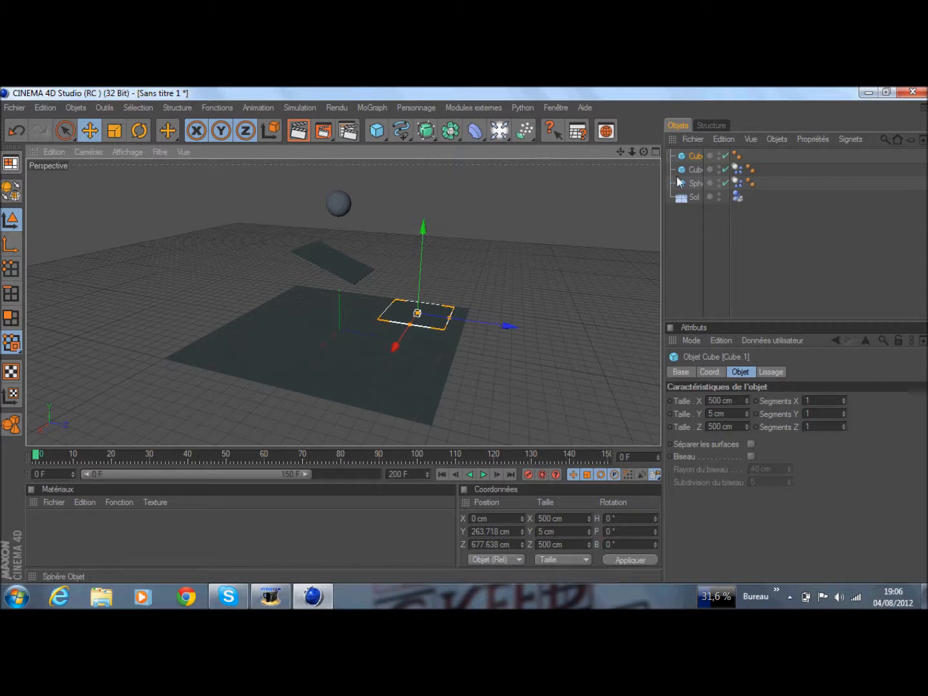
# - Raise the sphere to about 1395 cm in Y and move the tilted plate to about Y 890 cm, Z -92 cm
pyautogui.click(699, 185)
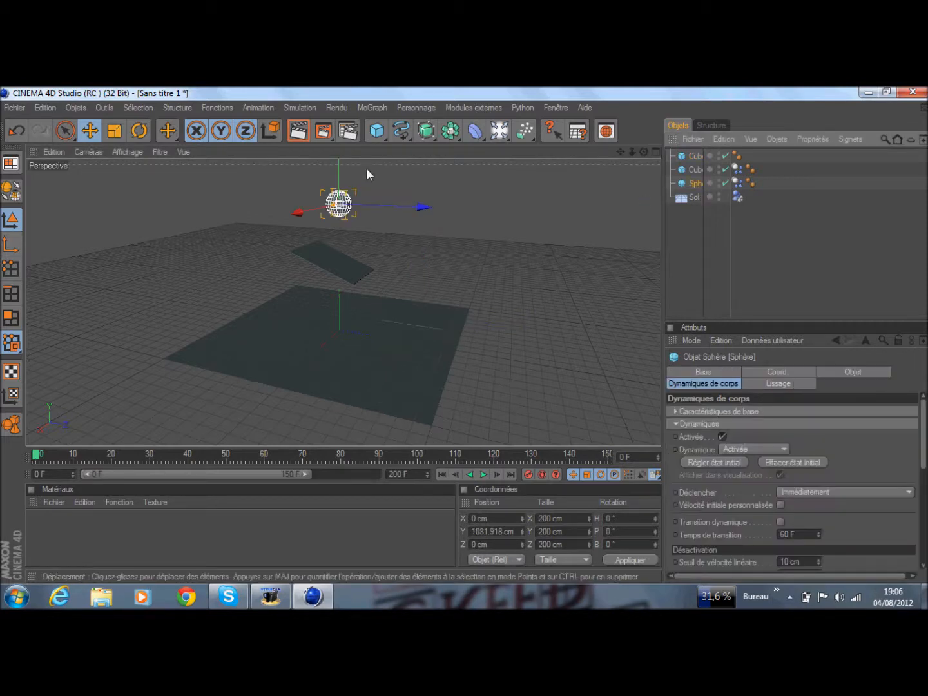
pyautogui.moveTo(351, 174); pyautogui.dragTo(352, 125)
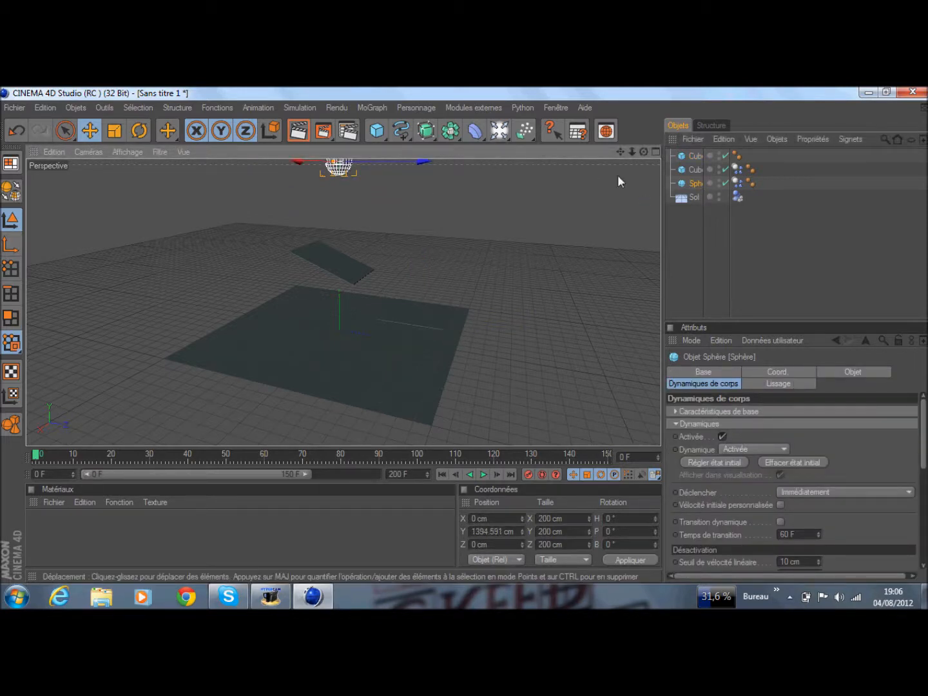
pyautogui.click(695, 169)
pyautogui.moveTo(366, 200); pyautogui.dragTo(362, 194)
pyautogui.moveTo(403, 270); pyautogui.dragTo(406, 270)
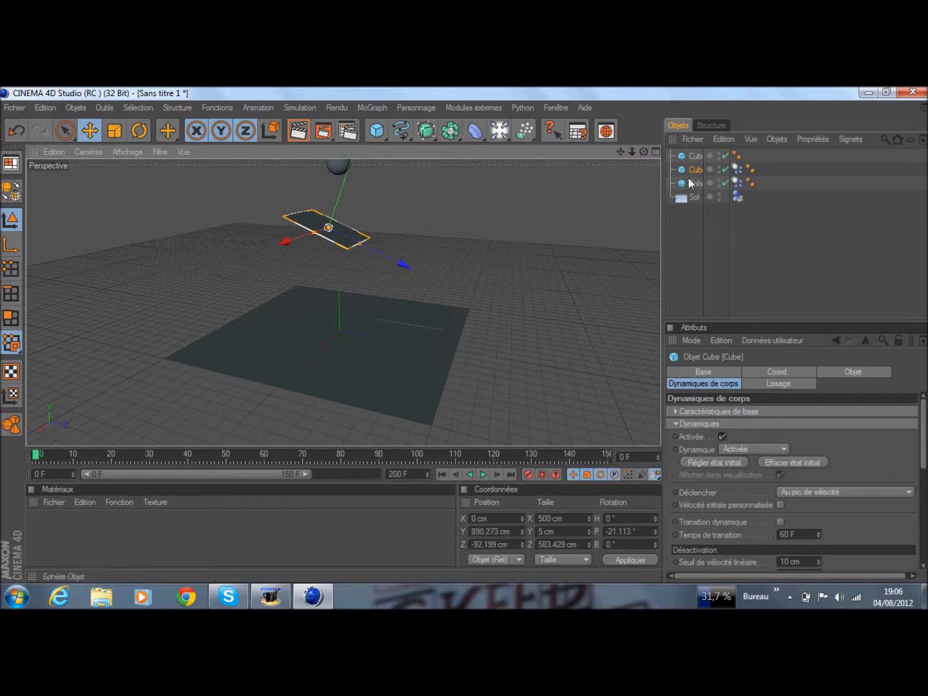
# - Select the new lower plate, play the simulation to check where the sphere falls, and return to the first frame
pyautogui.click(695, 156)
pyautogui.click(484, 475)
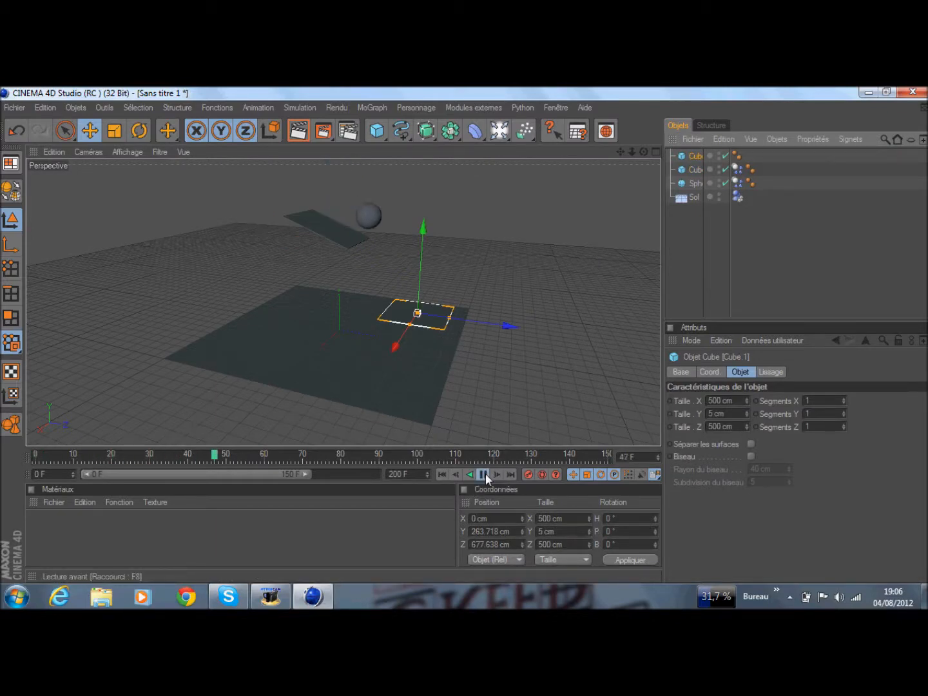
pyautogui.click(485, 475)
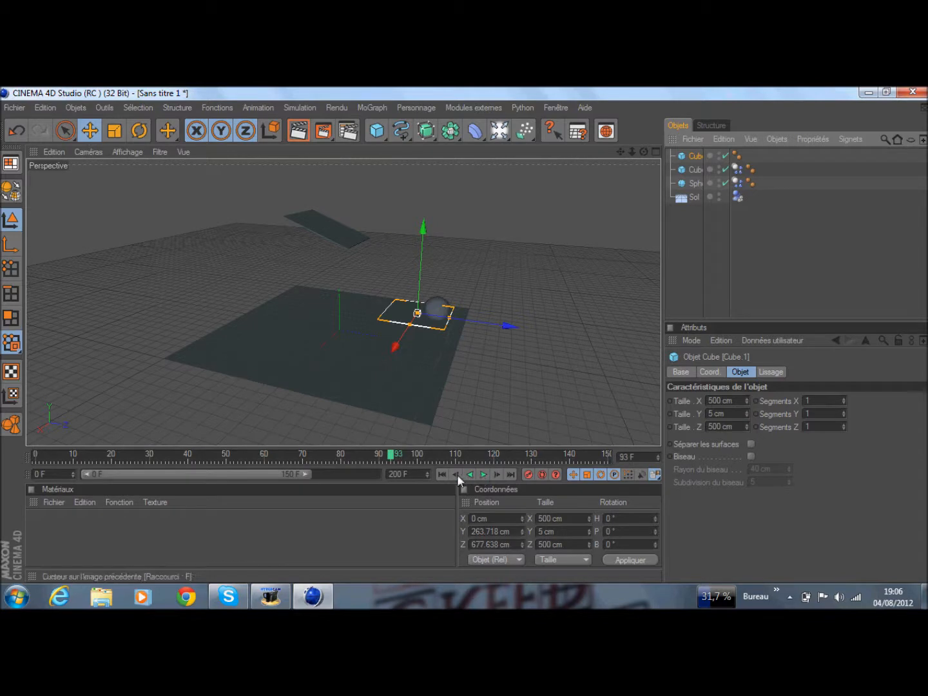
pyautogui.click(442, 474)
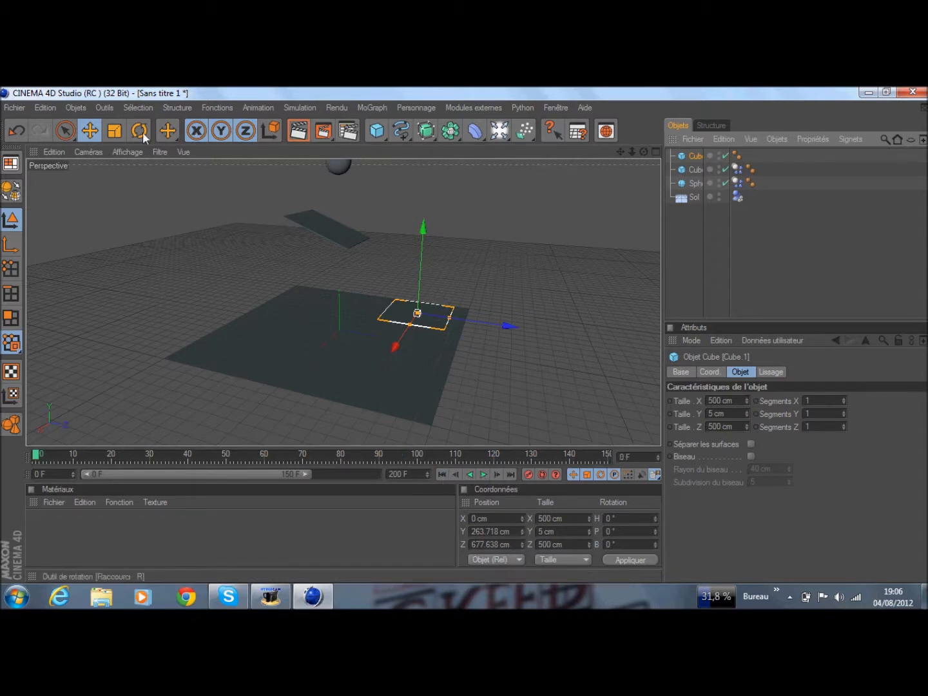
# - Tilt the lower plate to a pitch of about 20.7° against the upper plate's slope, then return to the Move tool
pyautogui.click(140, 130)
pyautogui.moveTo(483, 317); pyautogui.dragTo(463, 304)
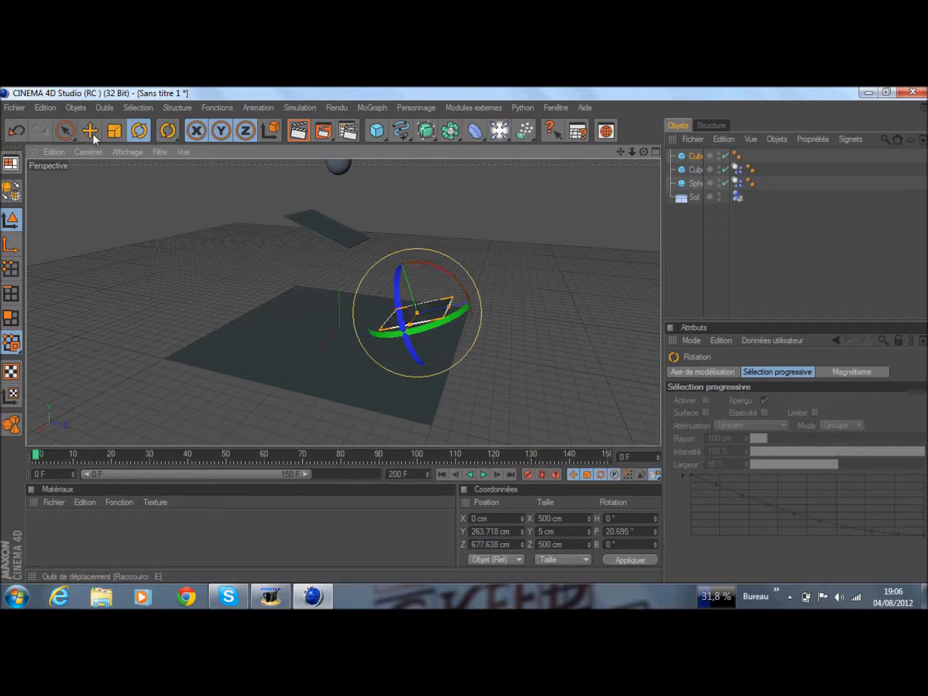
pyautogui.click(90, 130)
# - Make the lower plate a rigid body and set its dynamics trigger (Déclencher) to Au pic de vélocité
pyautogui.click(298, 108)
pyautogui.moveTo(316, 146)
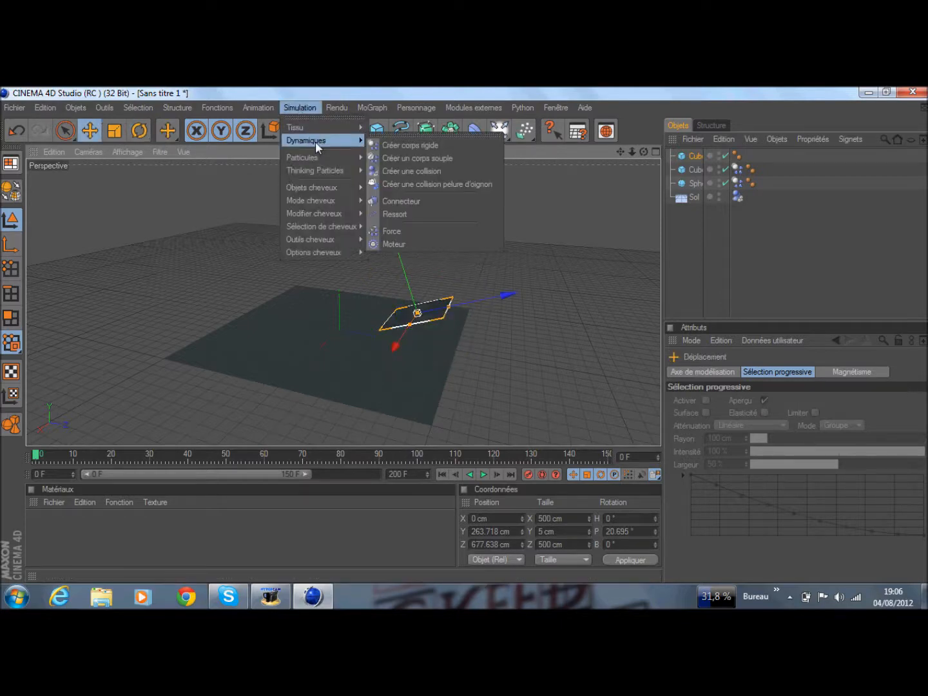
pyautogui.click(458, 147)
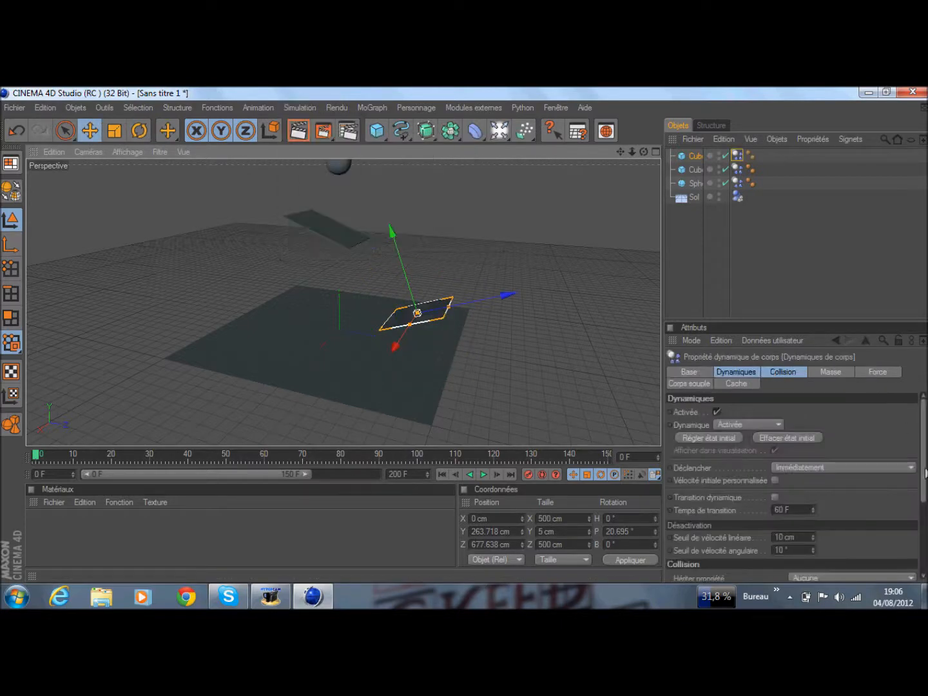
pyautogui.click(914, 473)
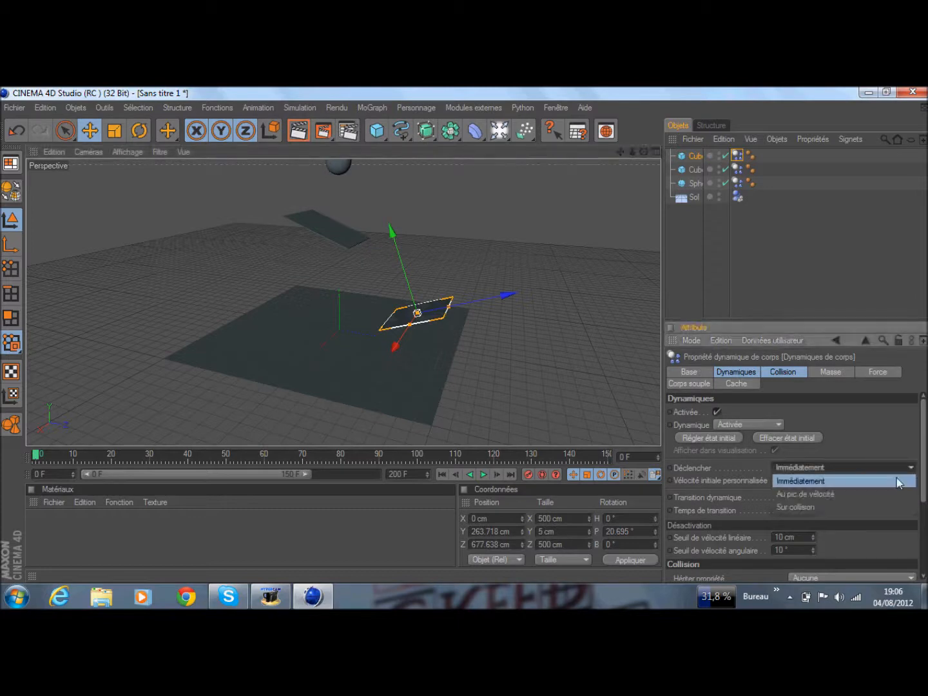
pyautogui.click(846, 494)
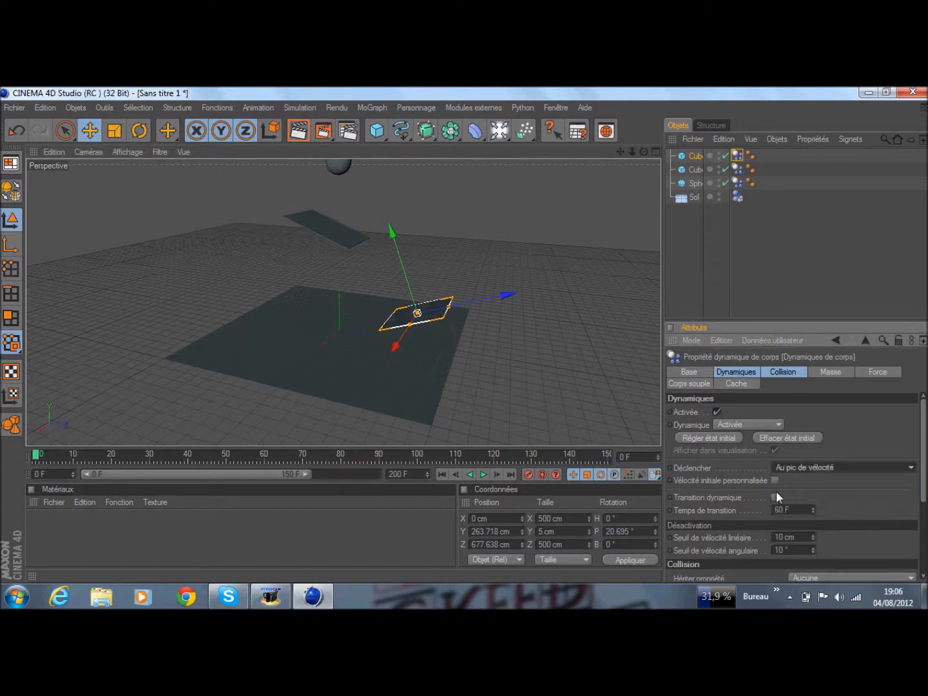
# - Play the simulation with both tilted plates to test the sphere's bounces, then return to the first frame
pyautogui.click(483, 475)
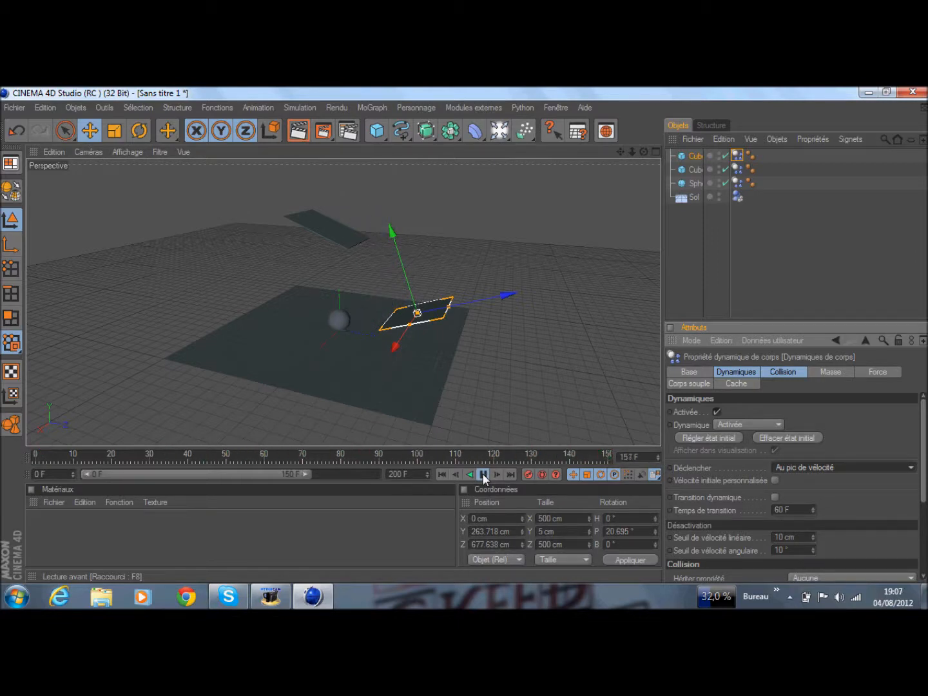
pyautogui.click(484, 475)
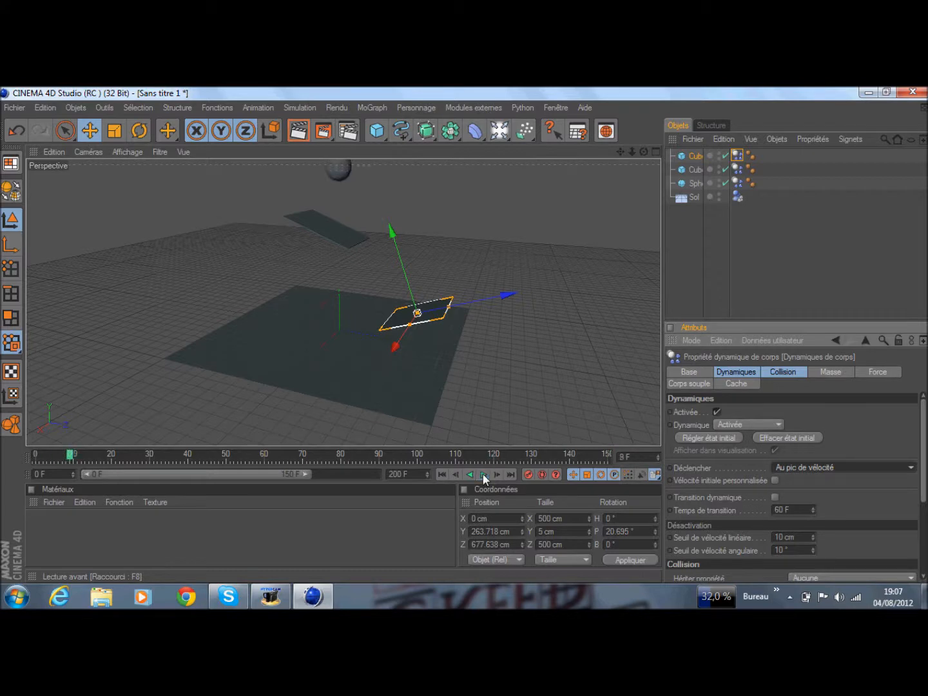
pyautogui.click(442, 475)
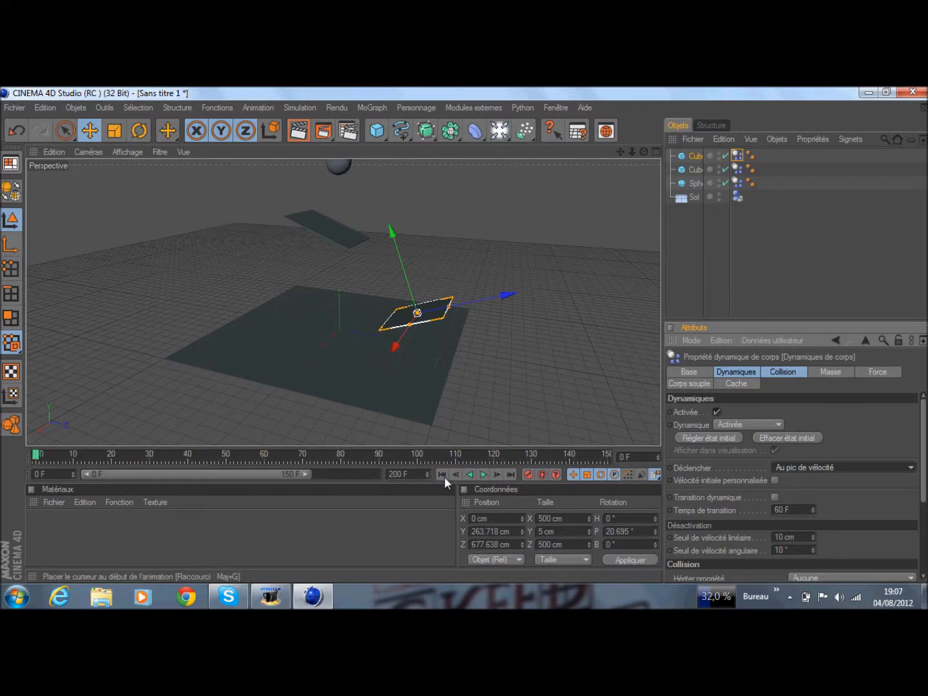